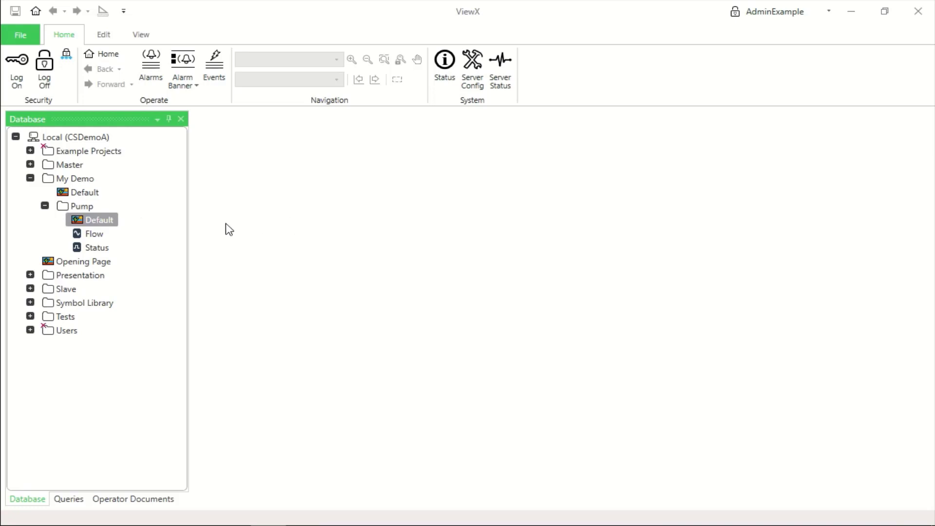
- Open Pump's Default mimic and draw a rectangle sent behind the Flow and Status fields
{"action": "double_click", "coordinate": [100, 224]}
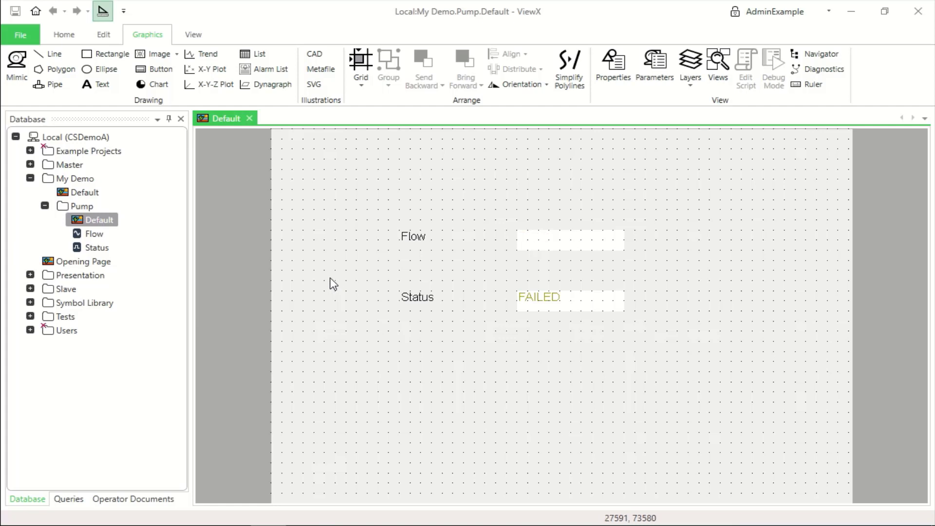
{"action": "left_click", "coordinate": [105, 56]}
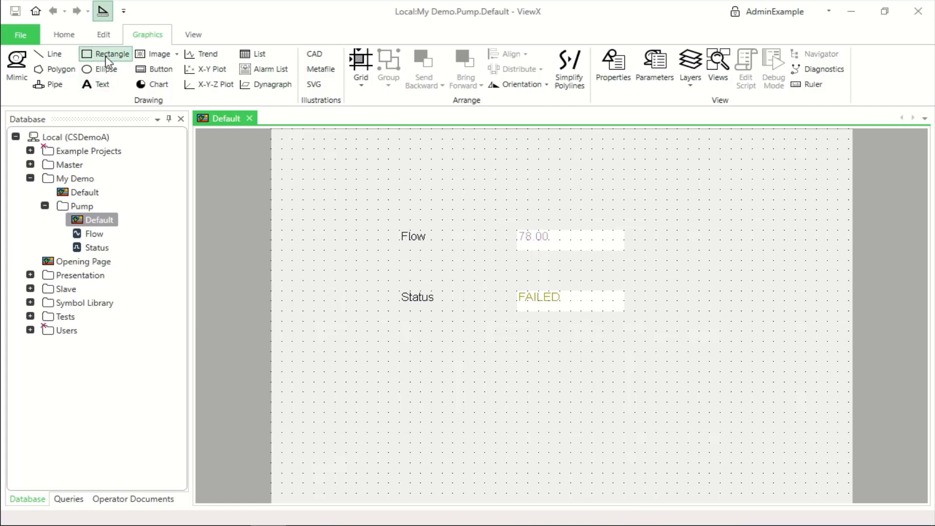
{"action": "left_click", "coordinate": [388, 175]}
{"action": "left_click_drag", "start_coordinate": [459, 192], "coordinate": [643, 330]}
{"action": "right_click", "coordinate": [570, 191]}
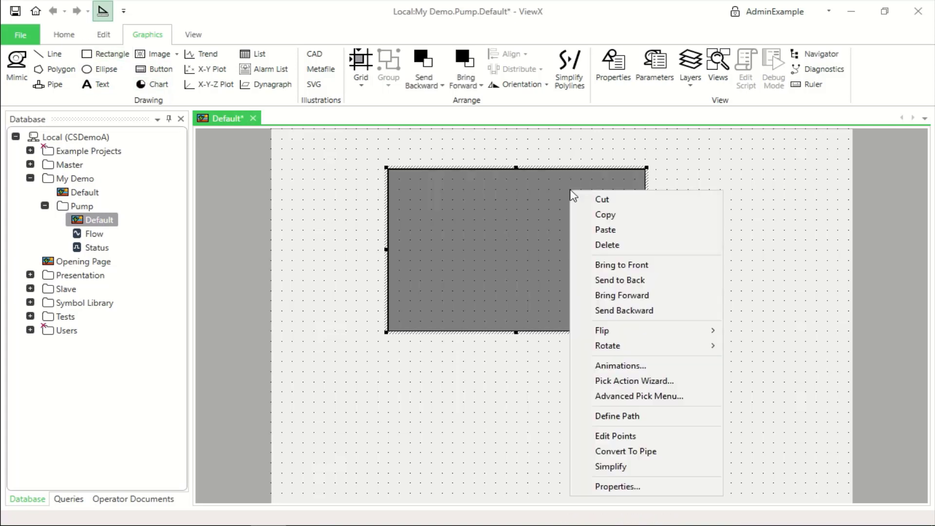
{"action": "left_click", "coordinate": [632, 280]}
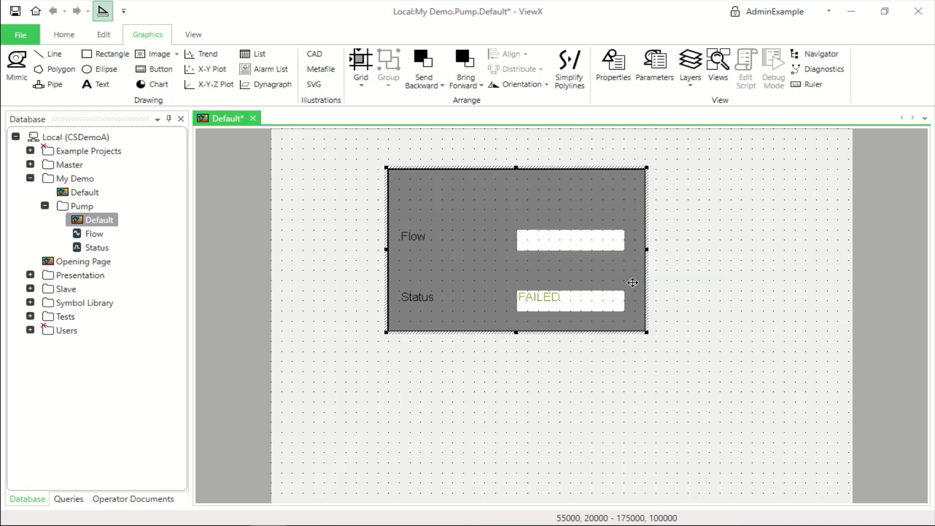
- Give the new rectangle a light grey fill
{"action": "double_click", "coordinate": [631, 186]}
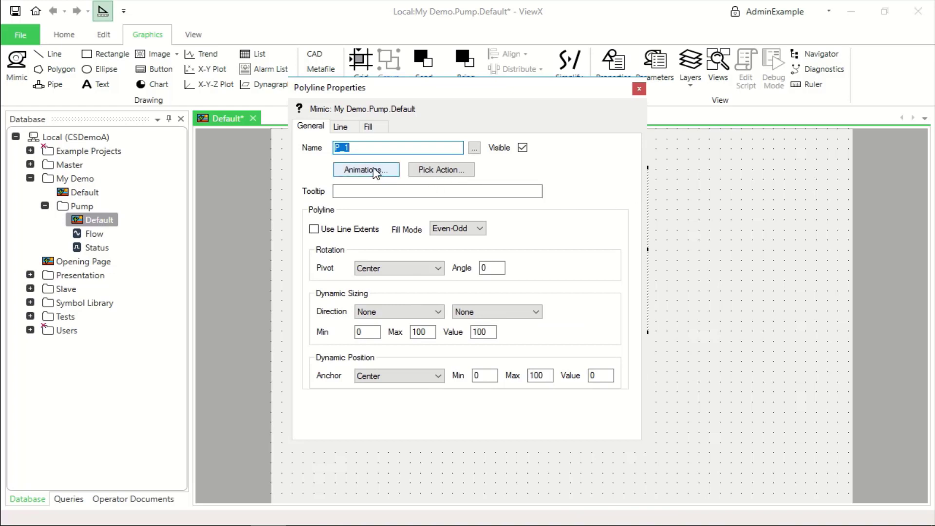
{"action": "left_click", "coordinate": [368, 129]}
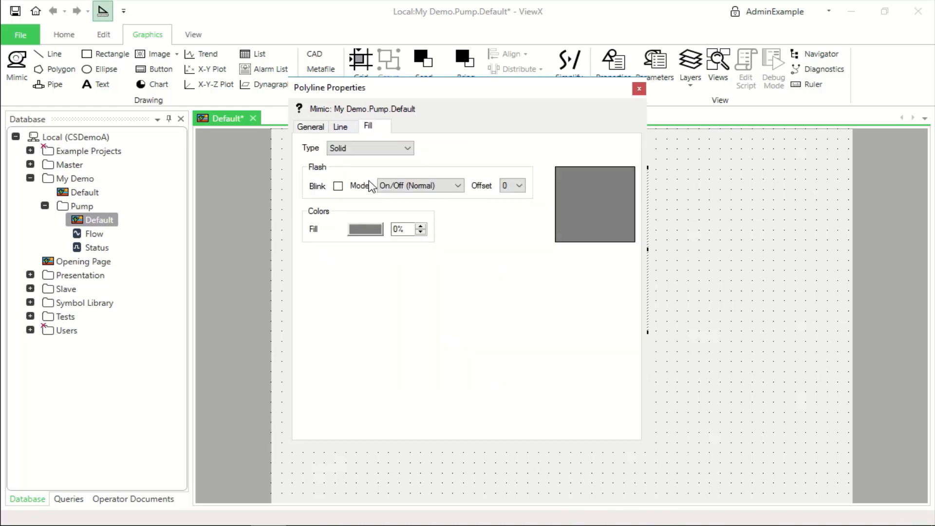
{"action": "left_click", "coordinate": [366, 231]}
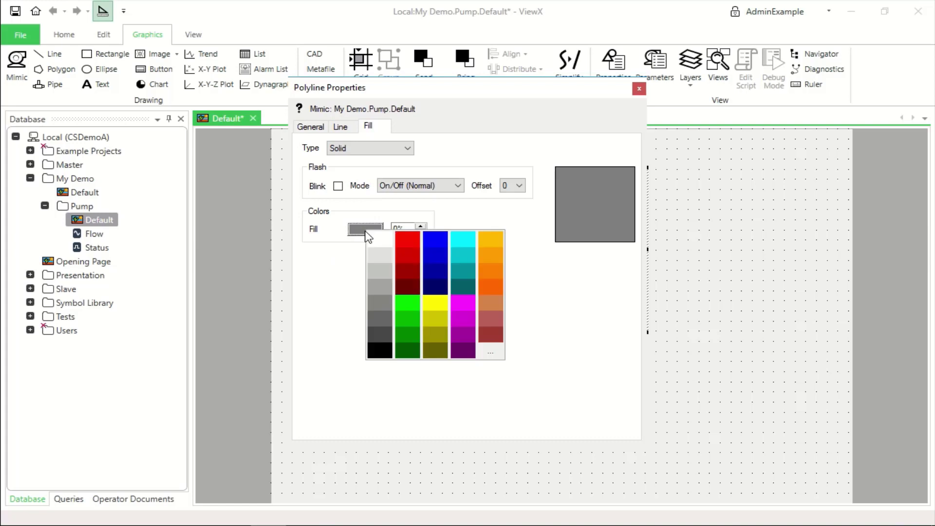
{"action": "left_click", "coordinate": [381, 271]}
{"action": "key", "text": "Escape"}
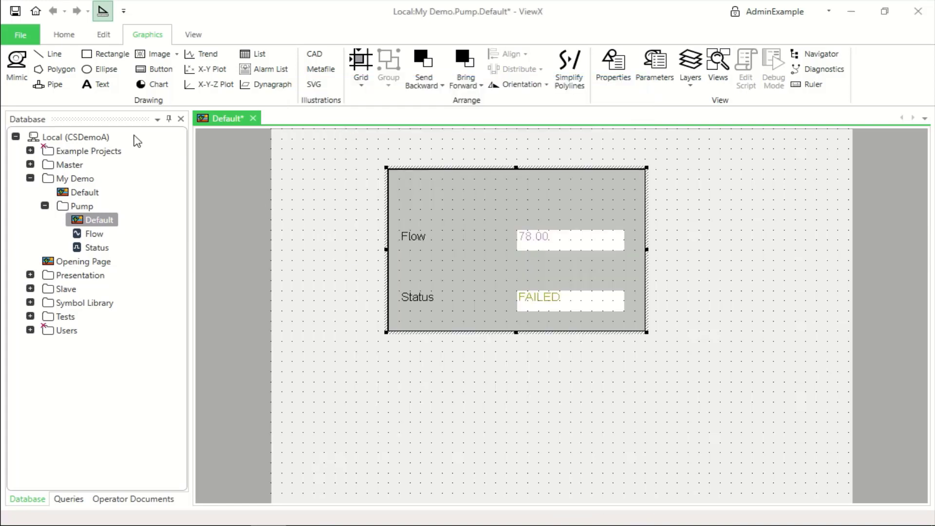
- Draw a horizontal divider between Flow and Status and a circle near the box's top
{"action": "left_click", "coordinate": [49, 53]}
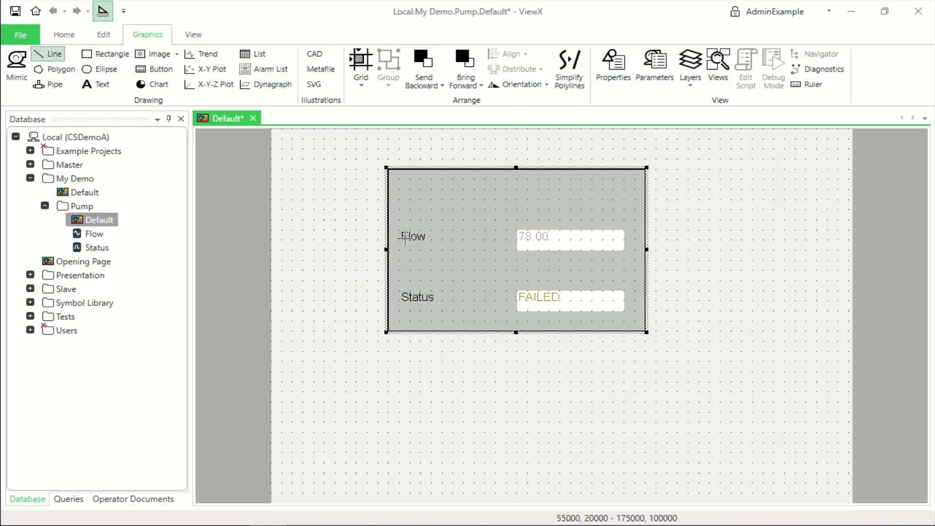
{"action": "left_click_drag", "start_coordinate": [388, 271], "coordinate": [646, 270]}
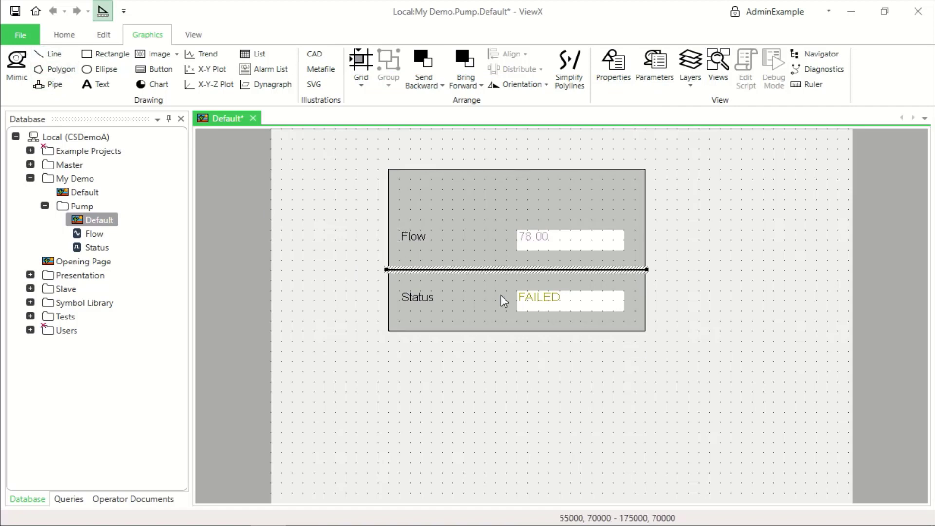
{"action": "left_click", "coordinate": [101, 68]}
{"action": "left_click_drag", "start_coordinate": [466, 177], "coordinate": [571, 199]}
{"action": "right_click", "coordinate": [571, 198]}
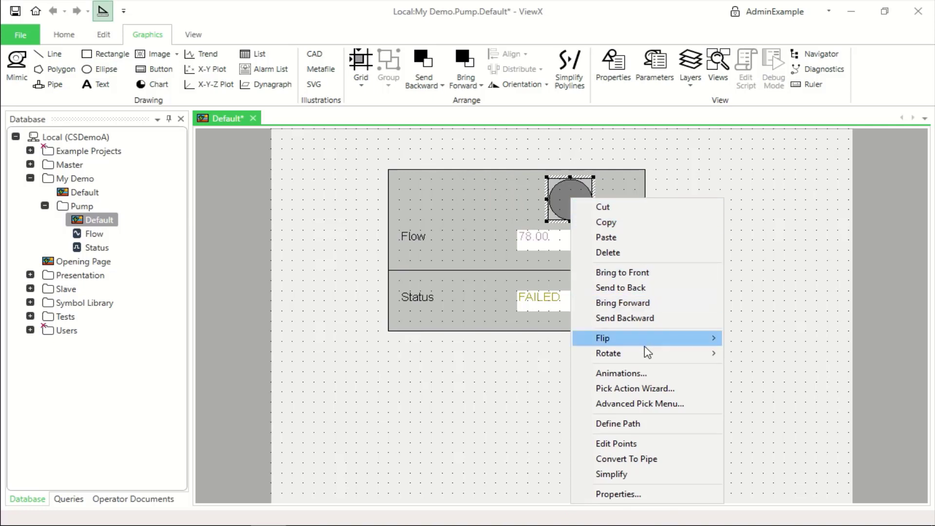
- Open the circle's Fill > FillColour animation as an expression flowchart
{"action": "left_click", "coordinate": [634, 374]}
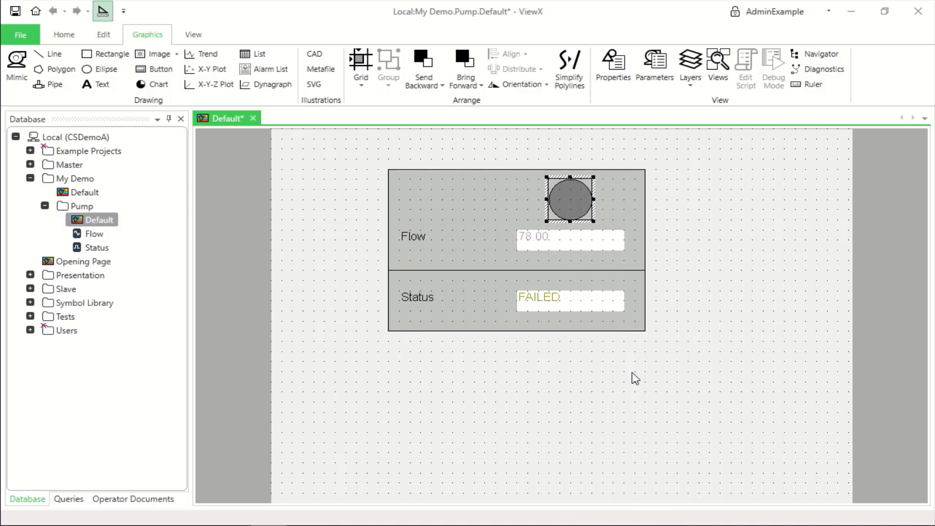
{"action": "scroll", "coordinate": [205, 292], "scroll_direction": "down", "scroll_amount": 1}
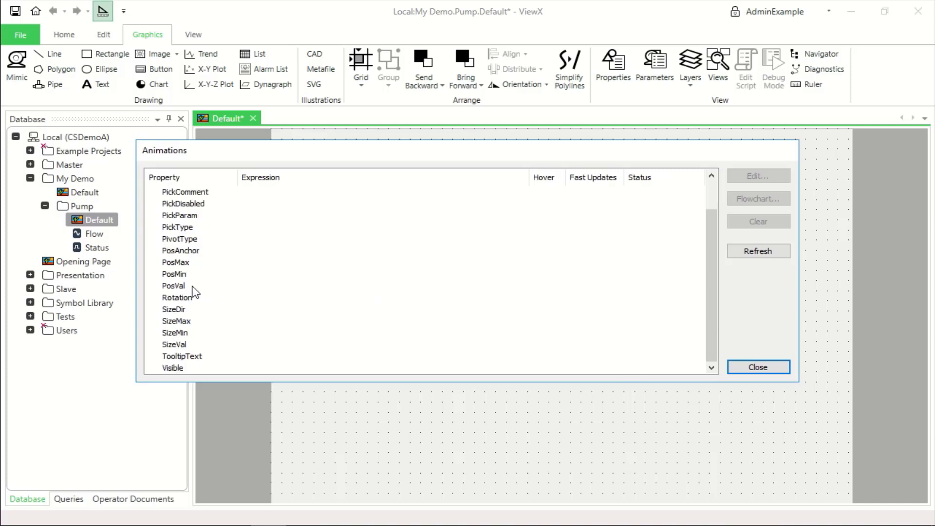
{"action": "scroll", "coordinate": [185, 350], "scroll_direction": "up", "scroll_amount": 1}
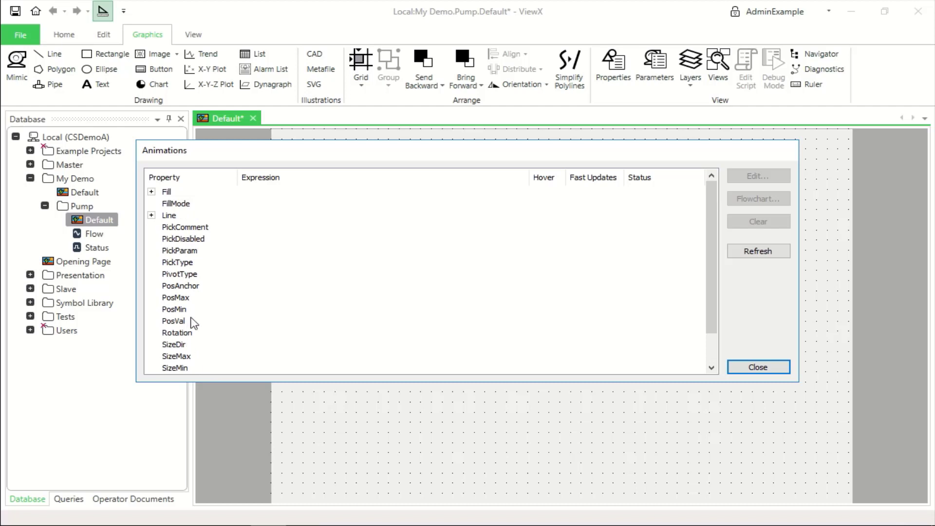
{"action": "scroll", "coordinate": [202, 263], "scroll_direction": "down", "scroll_amount": 1}
{"action": "scroll", "coordinate": [199, 237], "scroll_direction": "up", "scroll_amount": 1}
{"action": "left_click", "coordinate": [152, 192]}
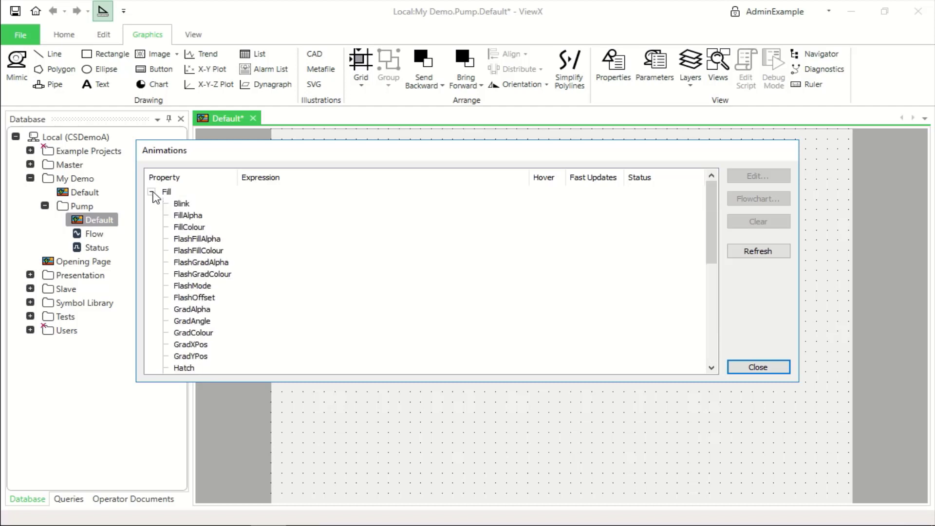
{"action": "double_click", "coordinate": [197, 228]}
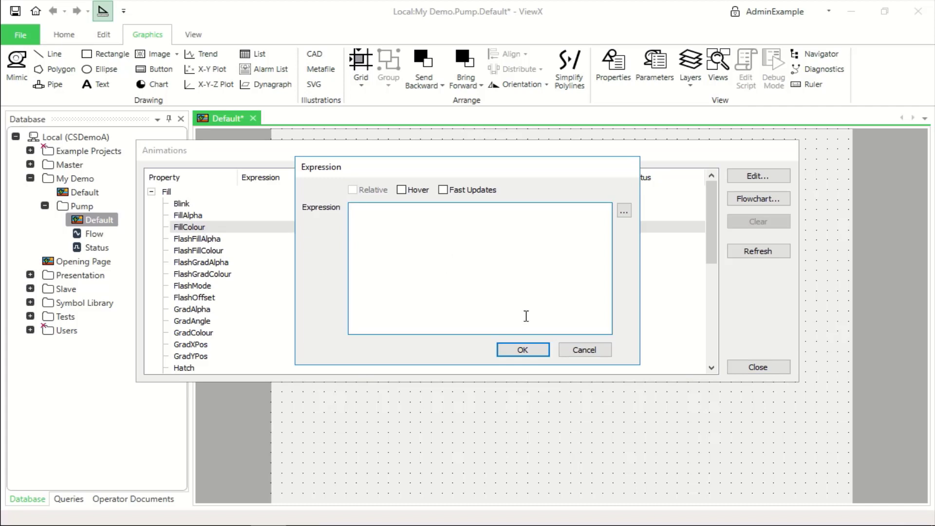
{"action": "left_click", "coordinate": [593, 351]}
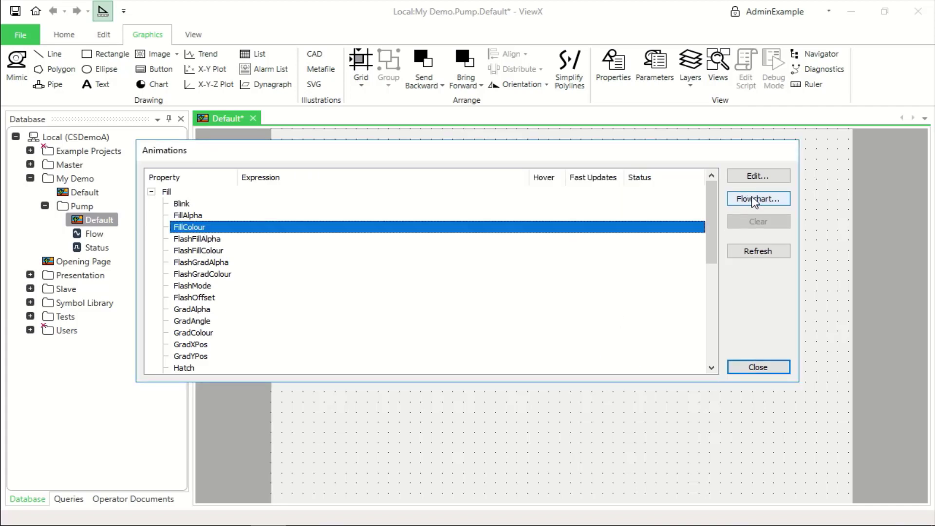
{"action": "left_click", "coordinate": [754, 200]}
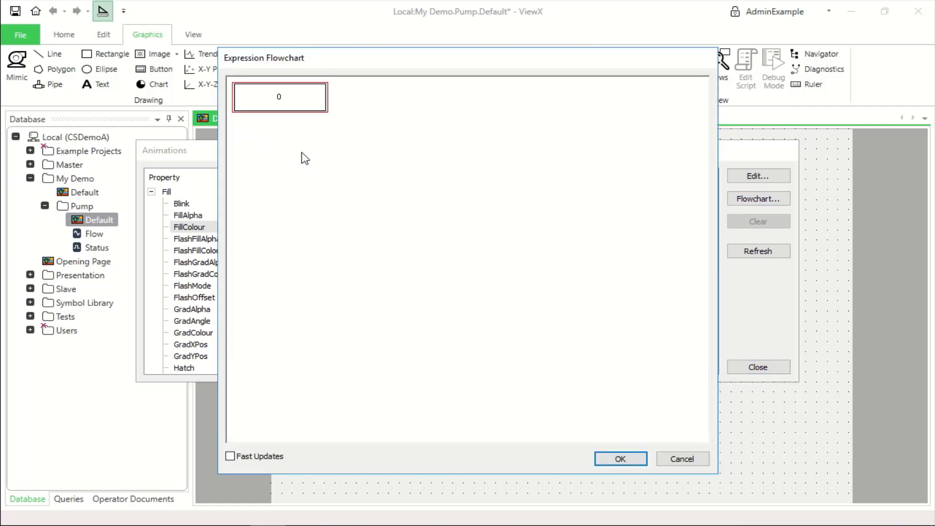
- Insert a decision node whose condition is the OPC tag .Status.CurrentState
{"action": "right_click", "coordinate": [275, 98]}
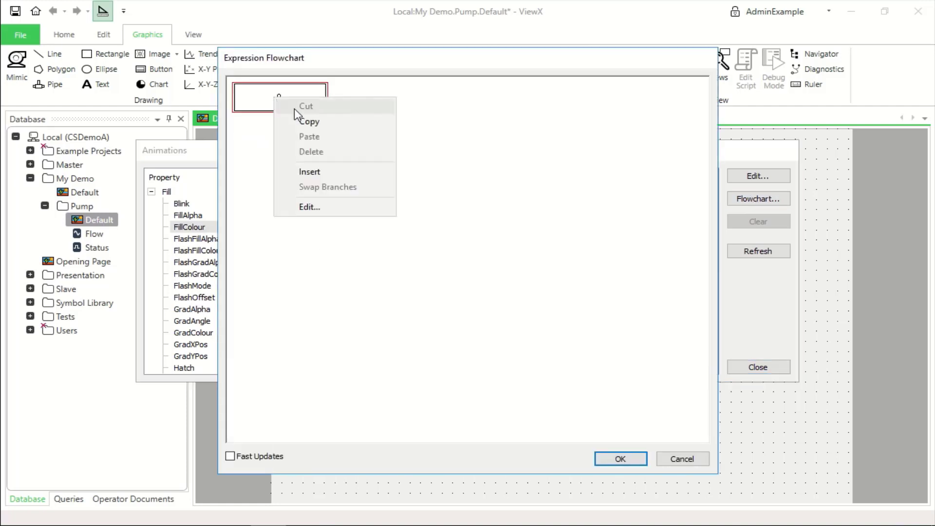
{"action": "left_click", "coordinate": [315, 171]}
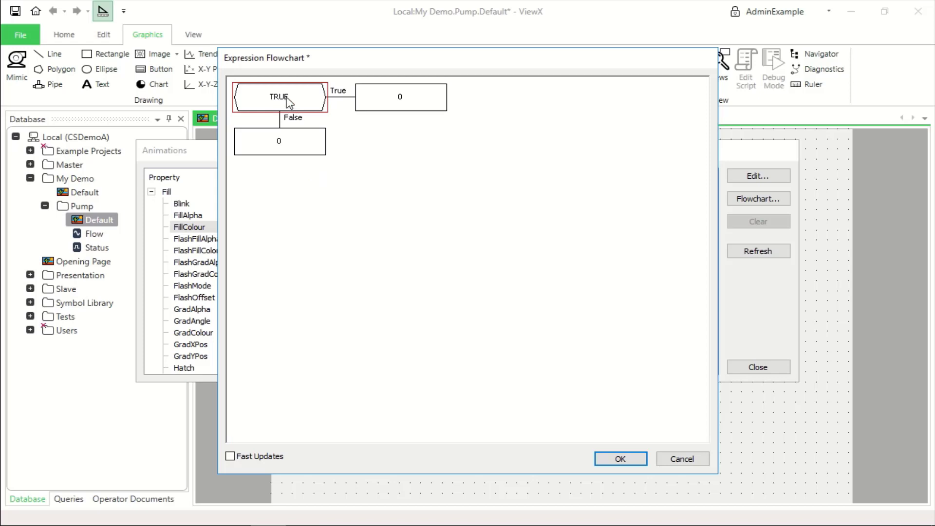
{"action": "right_click", "coordinate": [286, 98]}
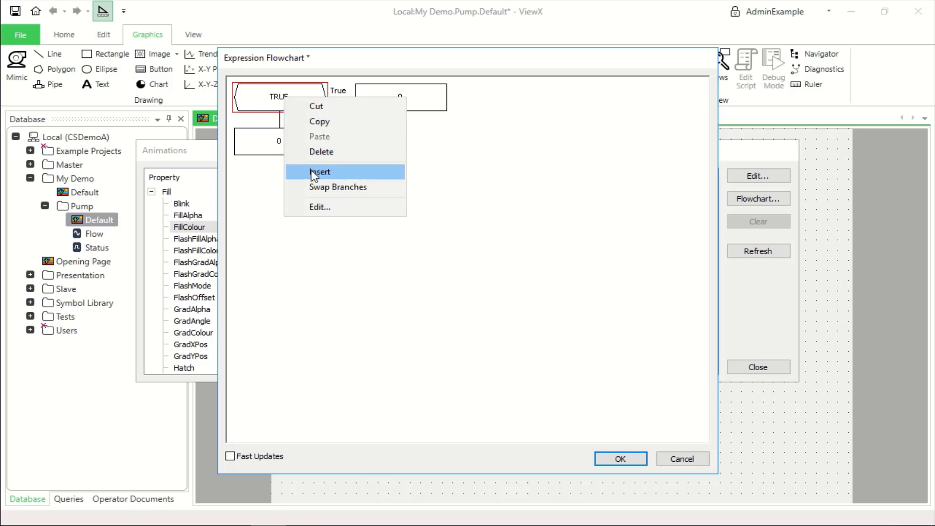
{"action": "left_click", "coordinate": [314, 206]}
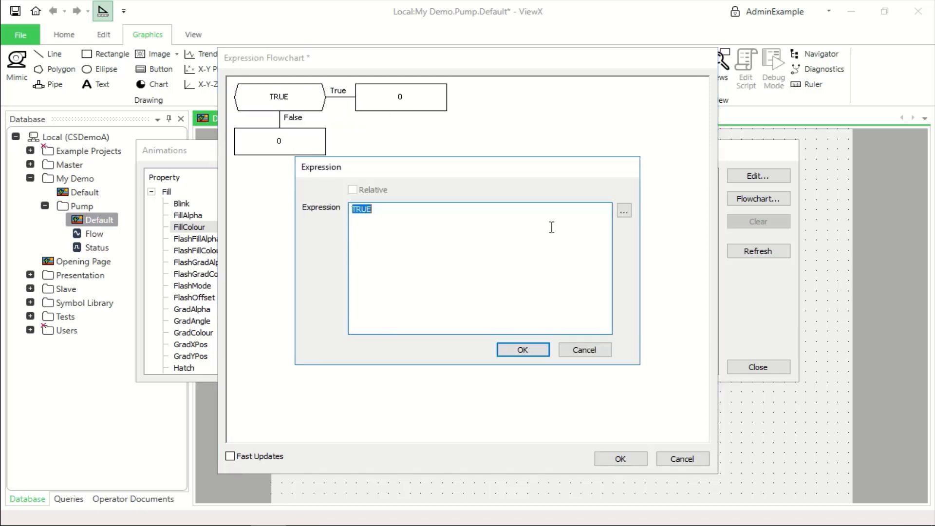
{"action": "left_click", "coordinate": [625, 210]}
{"action": "left_click", "coordinate": [658, 217]}
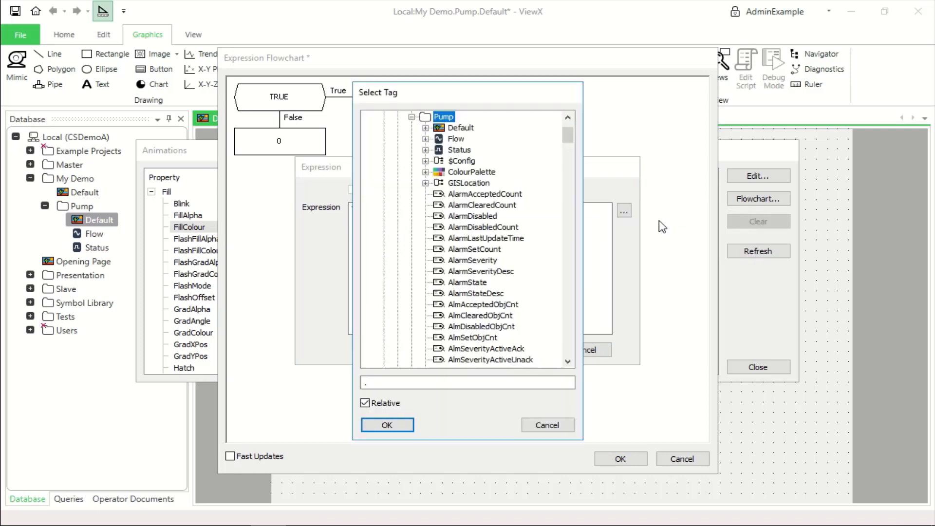
{"action": "left_click", "coordinate": [426, 149]}
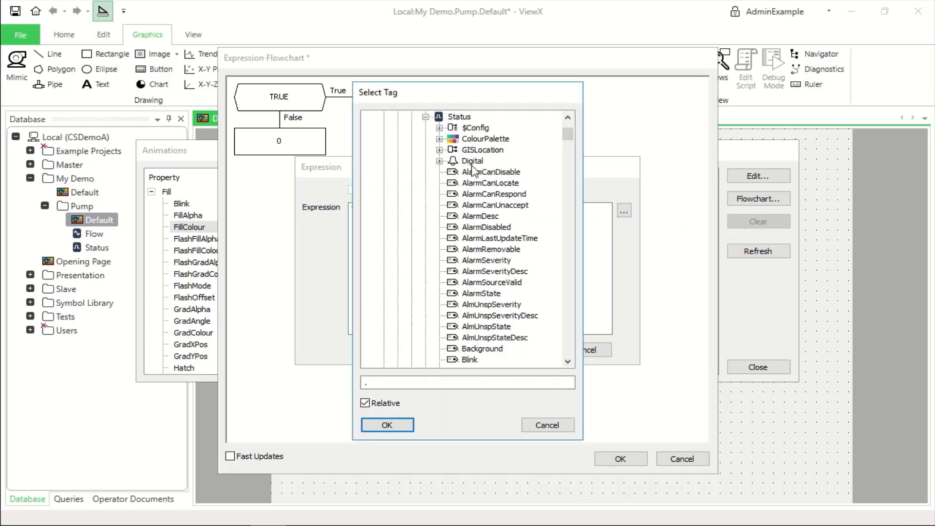
{"action": "left_click", "coordinate": [485, 206]}
{"action": "key", "text": "c"}
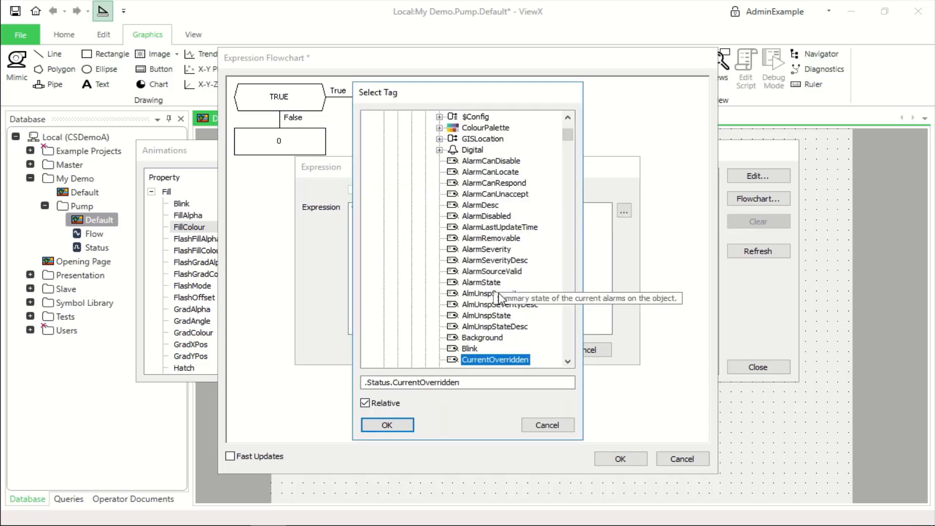
{"action": "scroll", "coordinate": [486, 288], "scroll_direction": "down", "scroll_amount": 5}
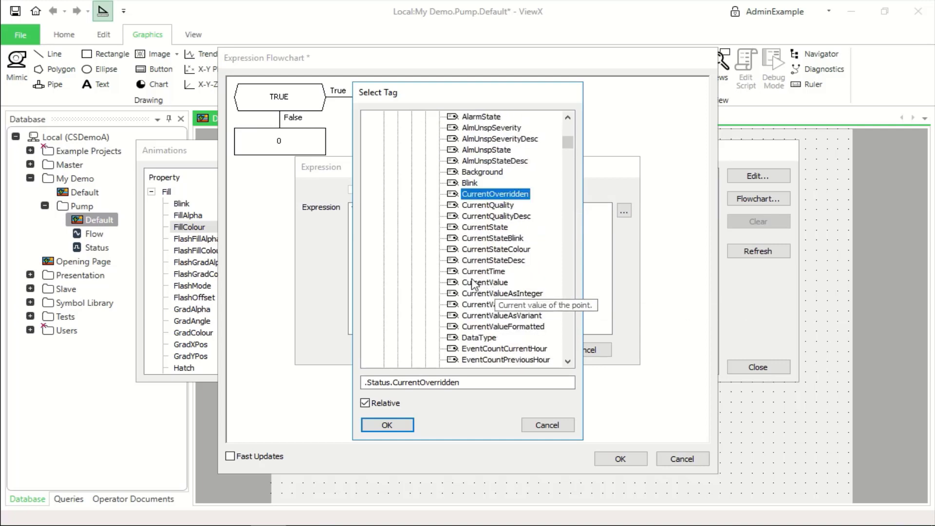
{"action": "left_click", "coordinate": [487, 215]}
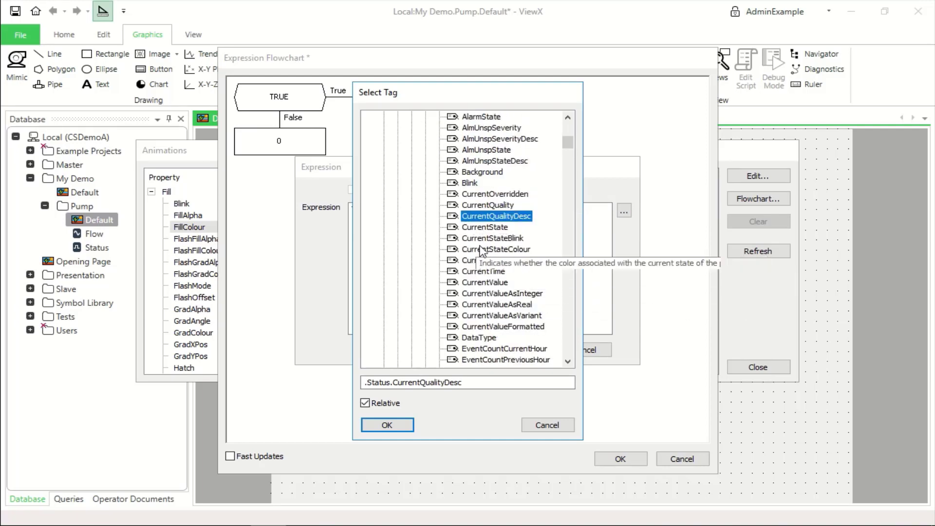
{"action": "left_click", "coordinate": [484, 227]}
{"action": "left_click", "coordinate": [391, 426]}
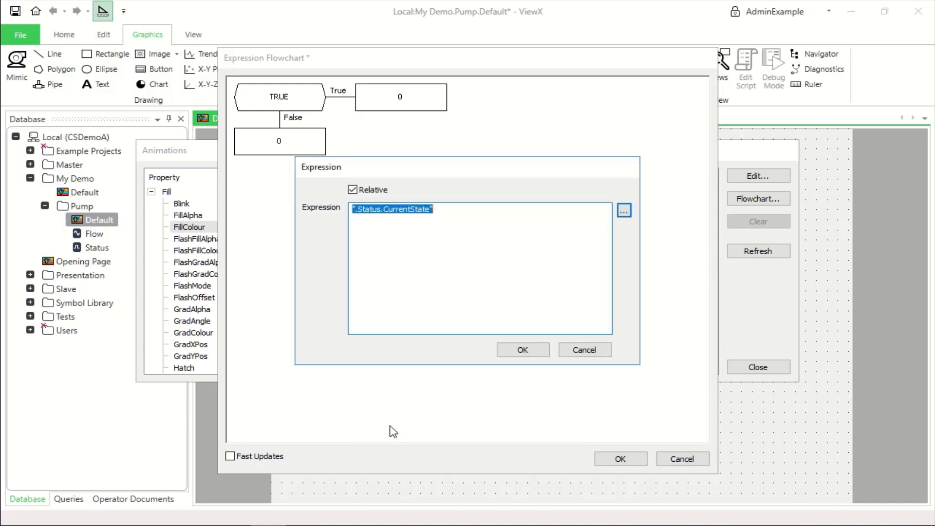
- Set the True branch result to red, RGB(255,0,0)
{"action": "left_click", "coordinate": [522, 350]}
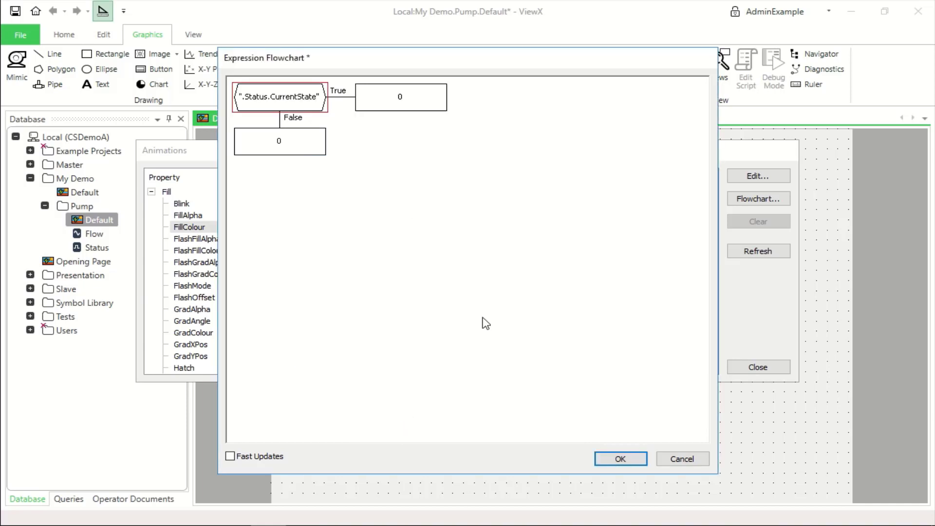
{"action": "double_click", "coordinate": [386, 100]}
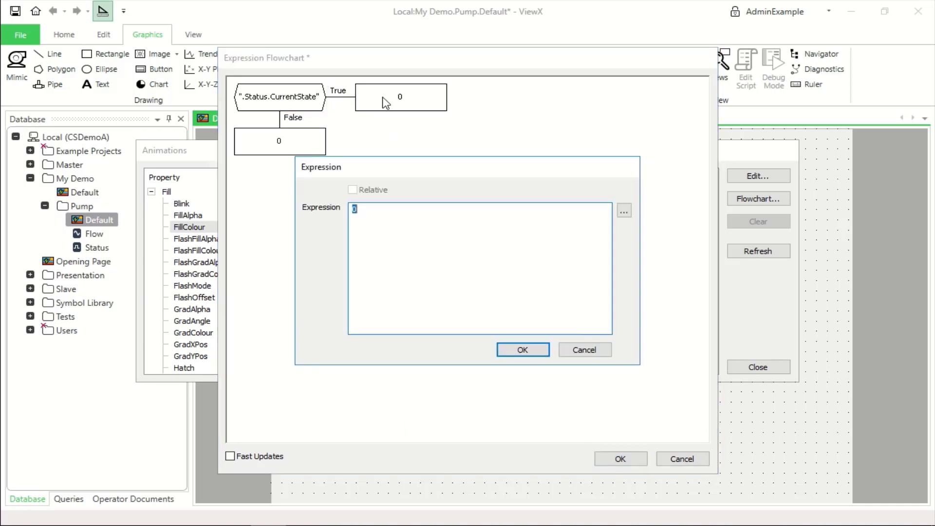
{"action": "left_click", "coordinate": [624, 211]}
{"action": "mouse_move", "coordinate": [724, 260]}
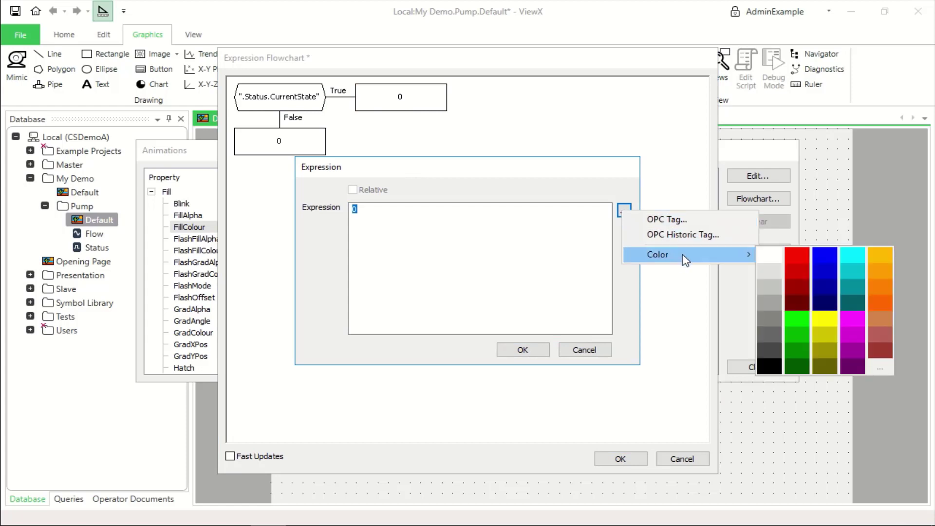
{"action": "left_click", "coordinate": [796, 253]}
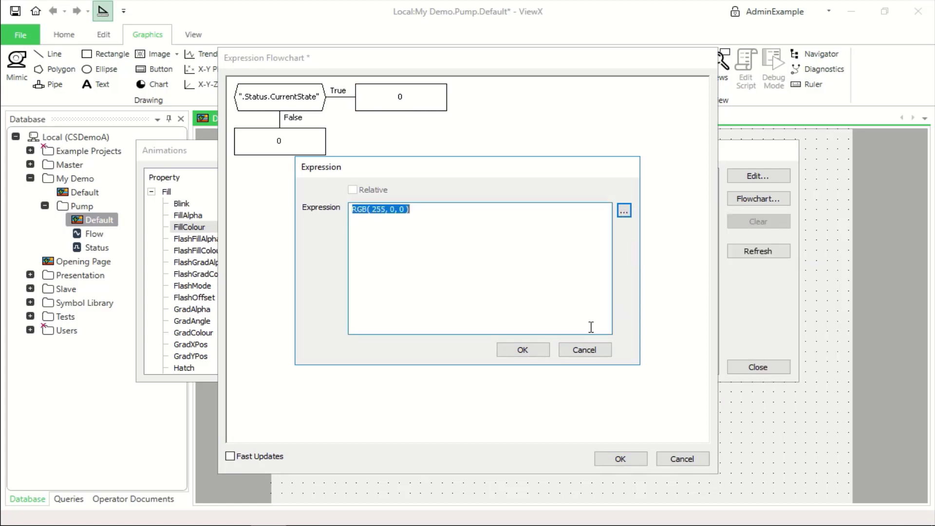
{"action": "left_click", "coordinate": [523, 350]}
- Set the False branch result to blue, RGB(0,0,255), and accept the flowchart
{"action": "right_click", "coordinate": [281, 143]}
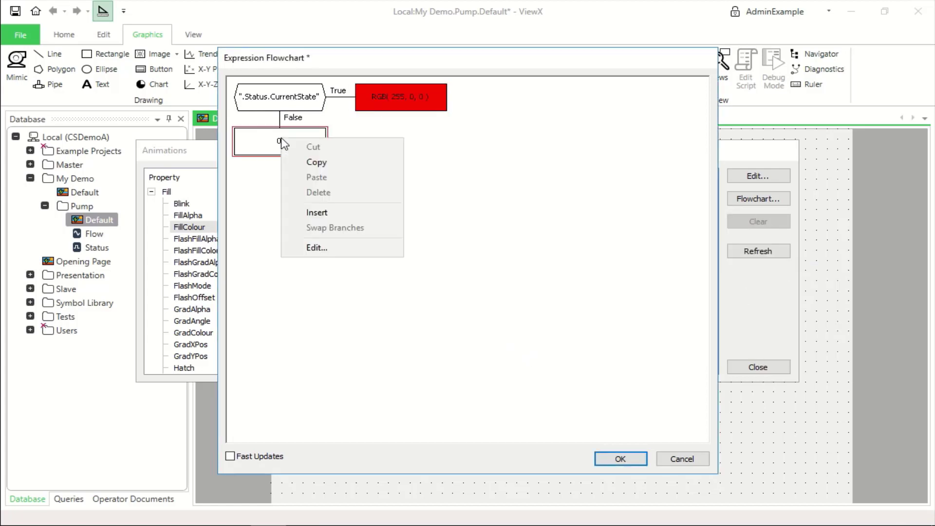
{"action": "left_click", "coordinate": [323, 248]}
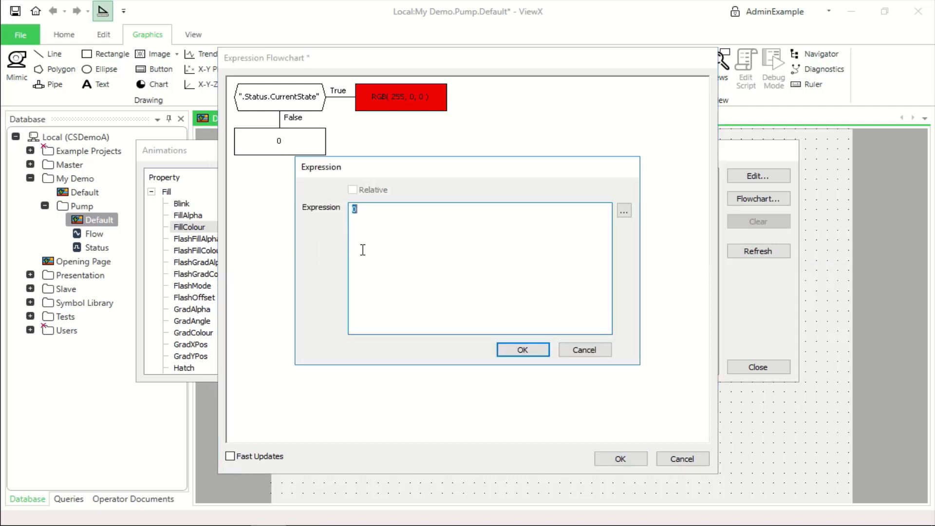
{"action": "left_click", "coordinate": [623, 211]}
{"action": "mouse_move", "coordinate": [647, 254]}
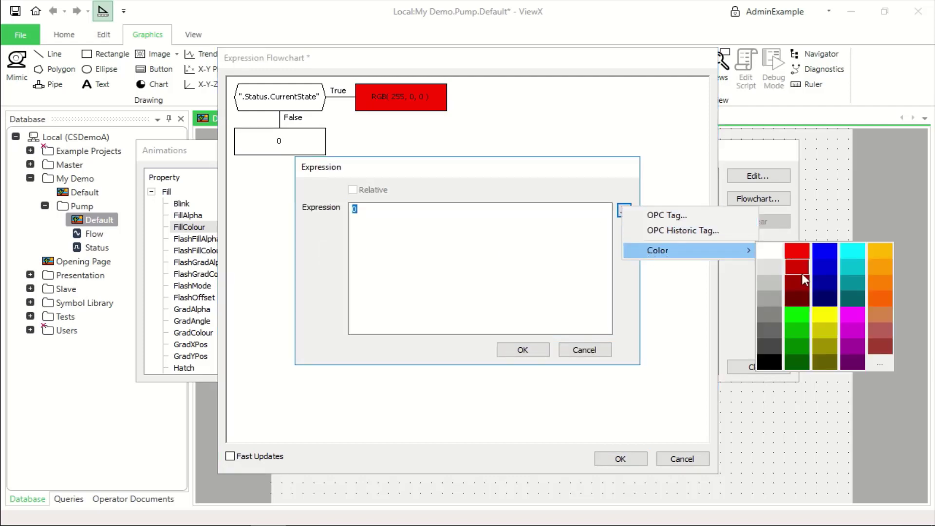
{"action": "left_click", "coordinate": [825, 251]}
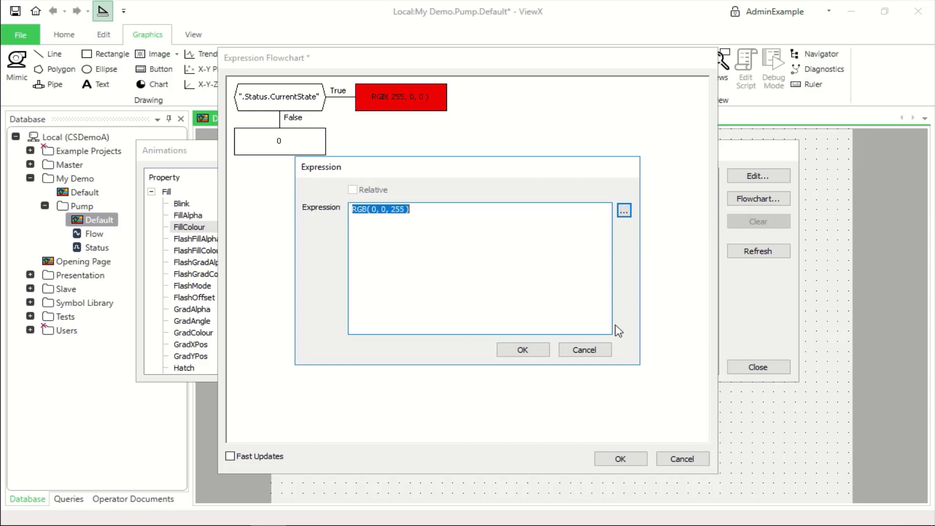
{"action": "left_click", "coordinate": [522, 350]}
{"action": "left_click", "coordinate": [622, 460]}
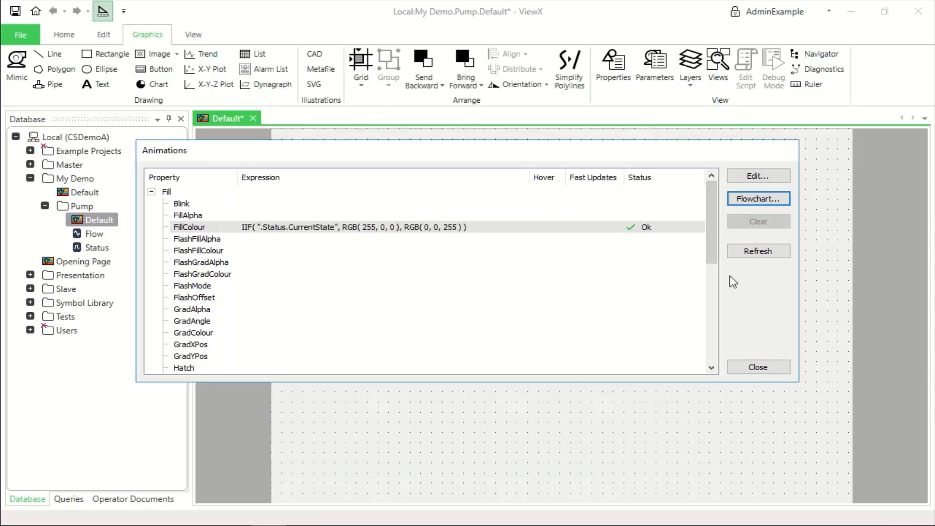
- Hand-control the Pump's Status point to the value OK
{"action": "left_click", "coordinate": [751, 368]}
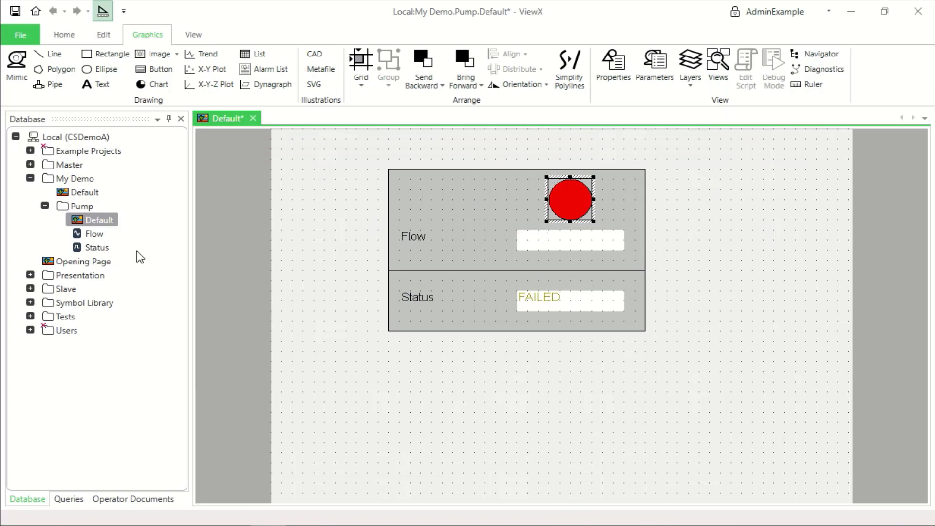
{"action": "right_click", "coordinate": [86, 247]}
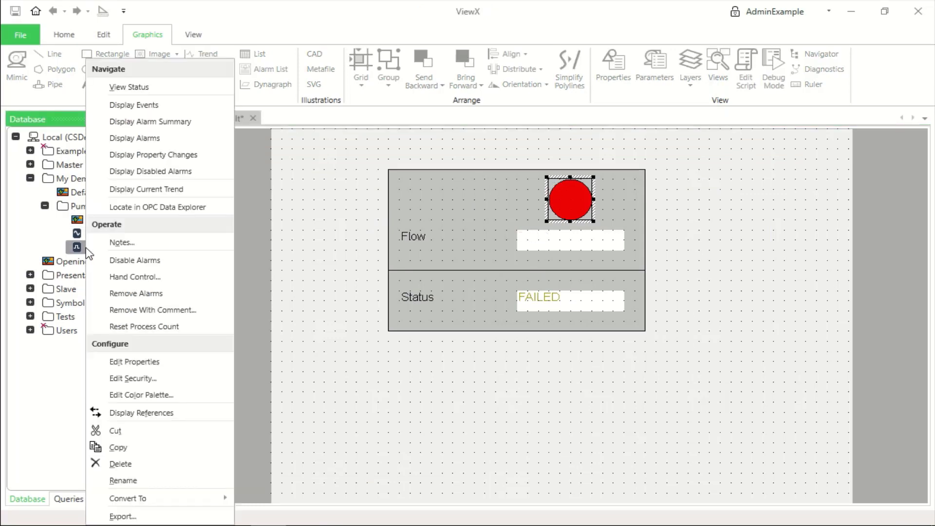
{"action": "left_click", "coordinate": [121, 277]}
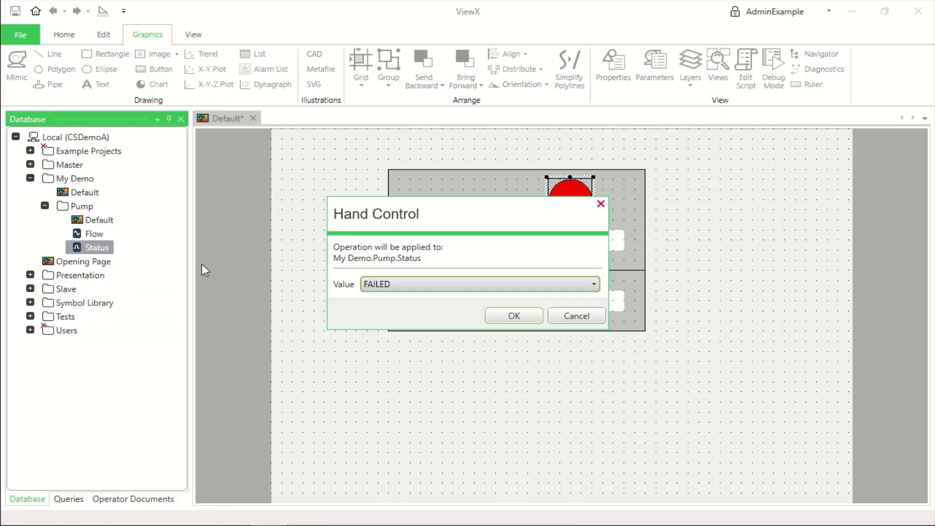
{"action": "left_click", "coordinate": [371, 284]}
{"action": "left_click", "coordinate": [385, 304]}
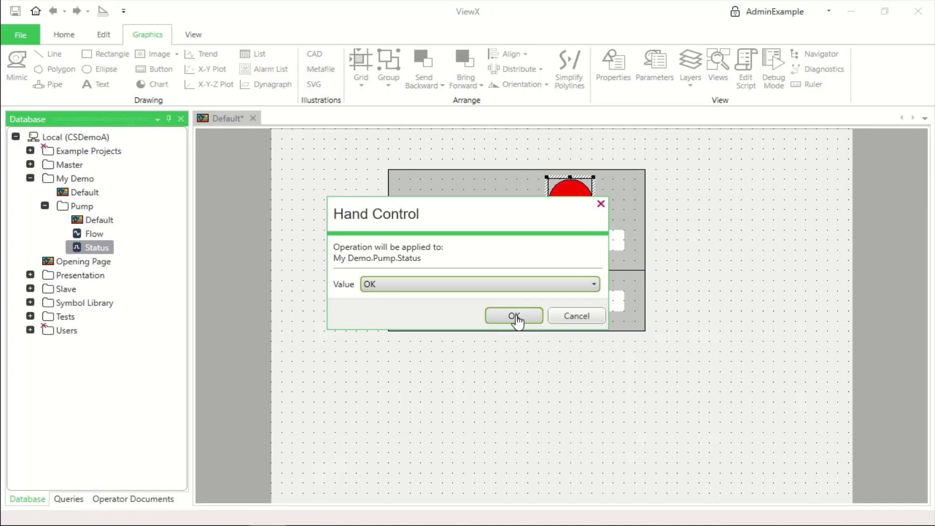
{"action": "left_click", "coordinate": [511, 315]}
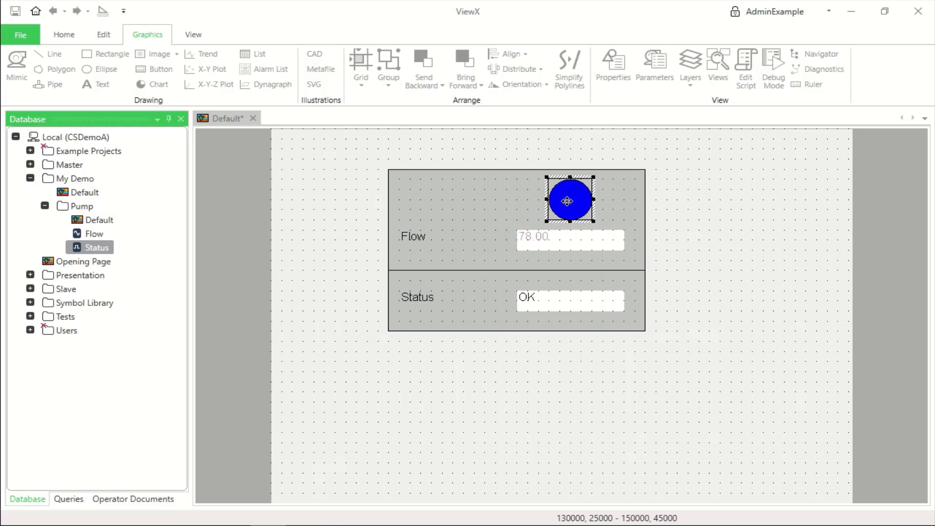
- Inspect the circle's general properties and close them unchanged
{"action": "double_click", "coordinate": [567, 198]}
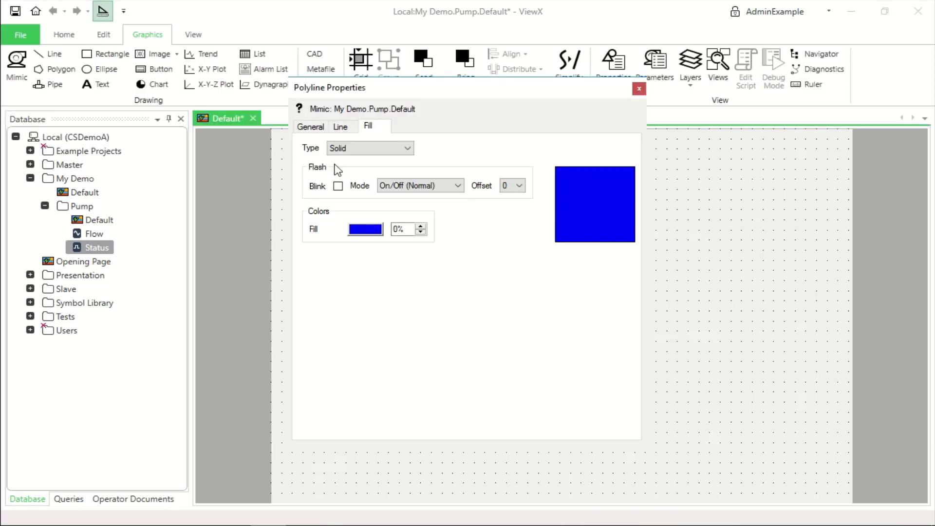
{"action": "left_click", "coordinate": [305, 127]}
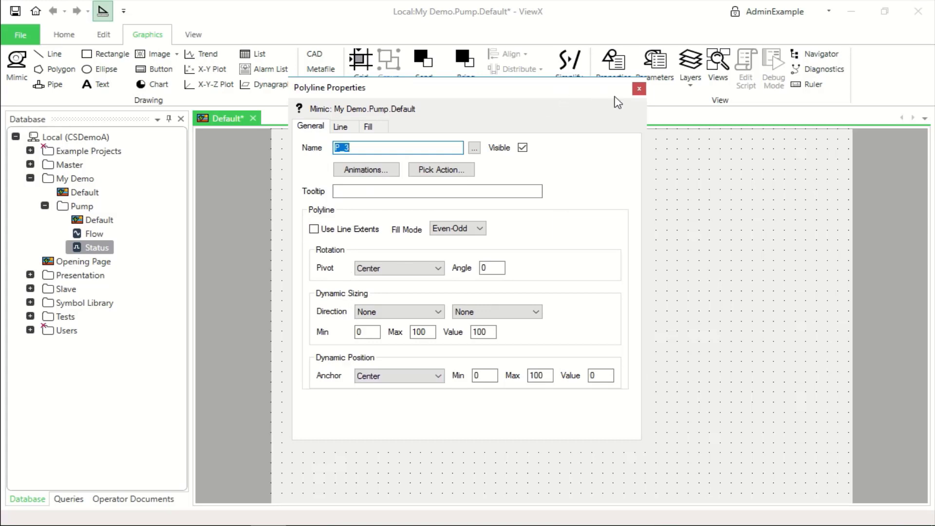
{"action": "left_click", "coordinate": [638, 89]}
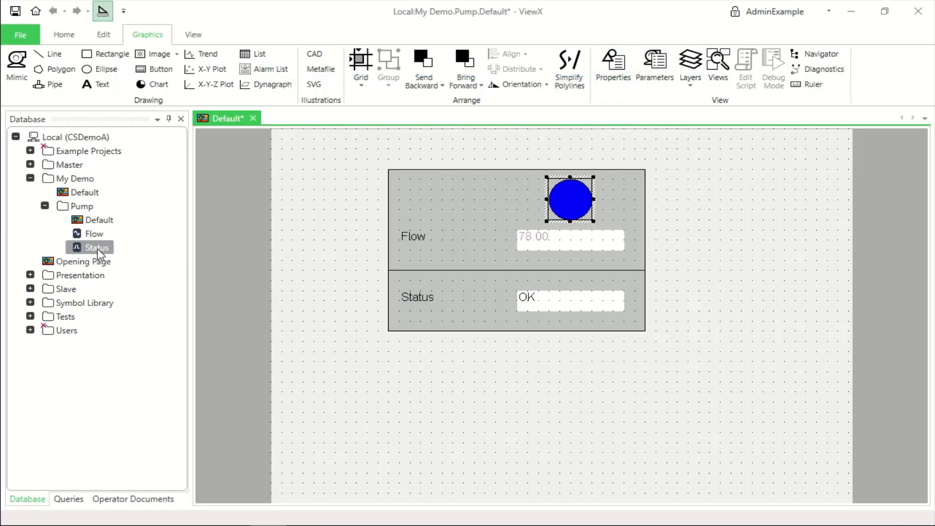
- Add Flow as an upward vertical bar fitted into the Flow row, previewed in Run mode
{"action": "left_click_drag", "start_coordinate": [82, 232], "coordinate": [347, 241]}
{"action": "left_click_drag", "start_coordinate": [457, 242], "coordinate": [460, 241]}
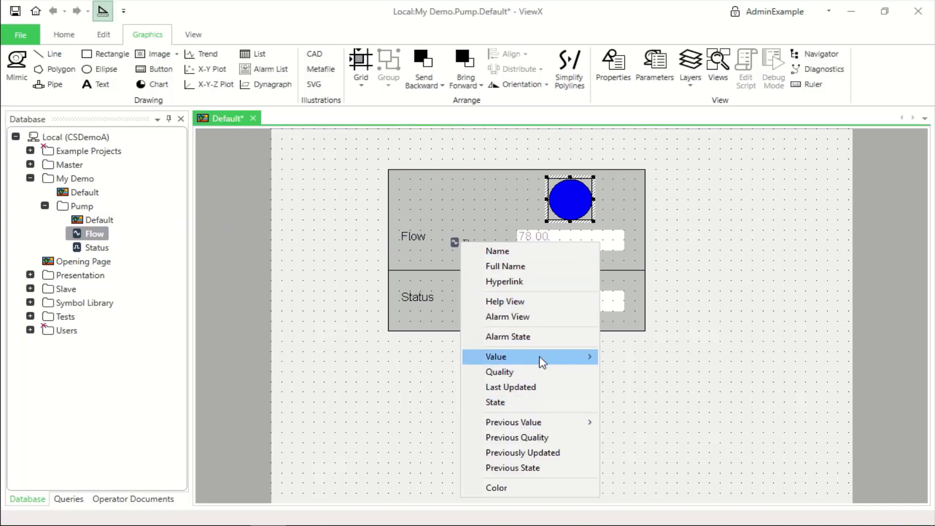
{"action": "mouse_move", "coordinate": [540, 359]}
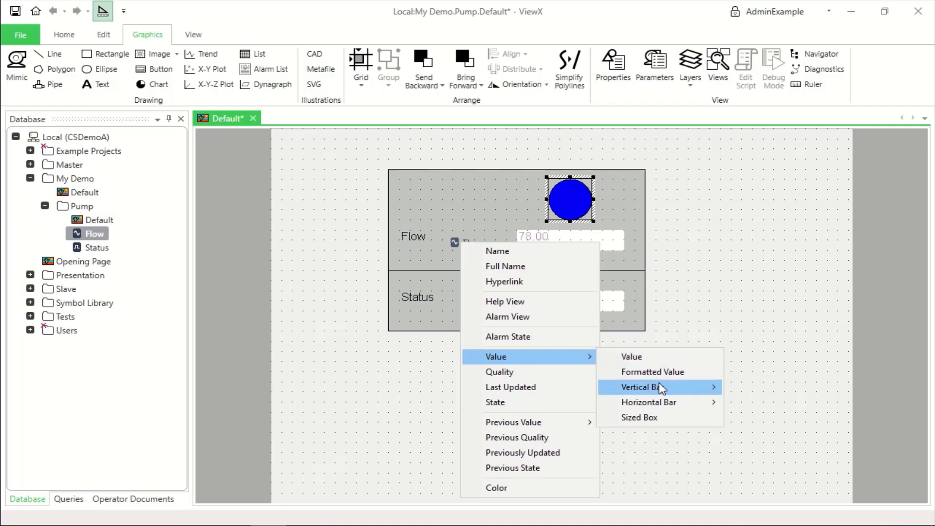
{"action": "mouse_move", "coordinate": [661, 384]}
{"action": "left_click", "coordinate": [749, 387]}
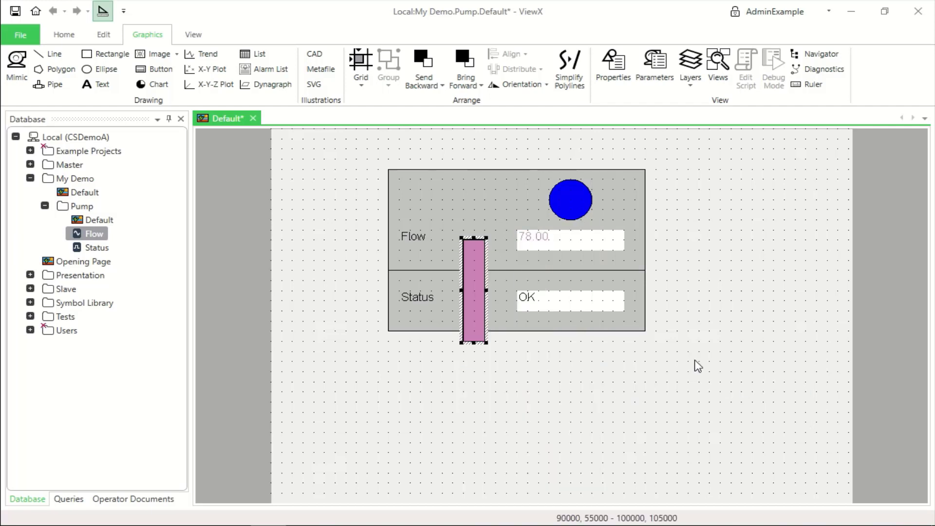
{"action": "left_click_drag", "start_coordinate": [470, 291], "coordinate": [478, 215]}
{"action": "left_click_drag", "start_coordinate": [484, 160], "coordinate": [489, 183]}
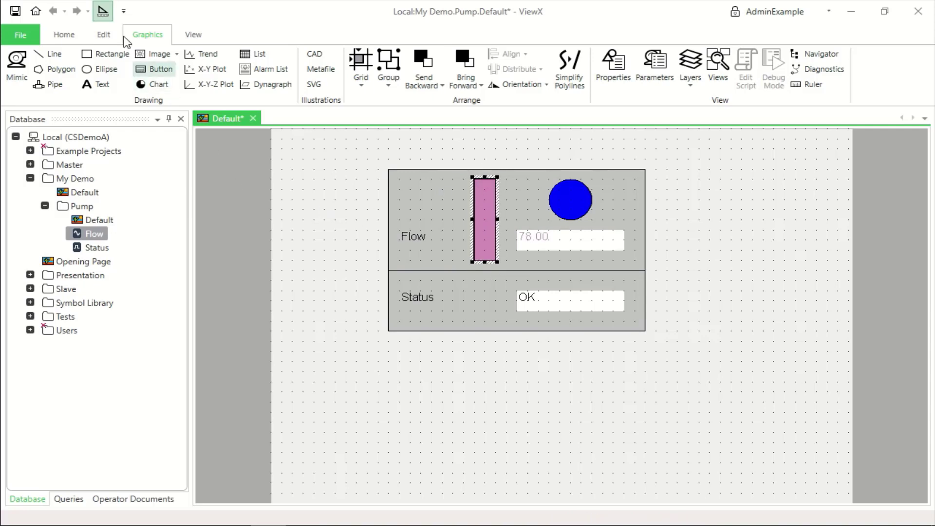
{"action": "left_click", "coordinate": [101, 12]}
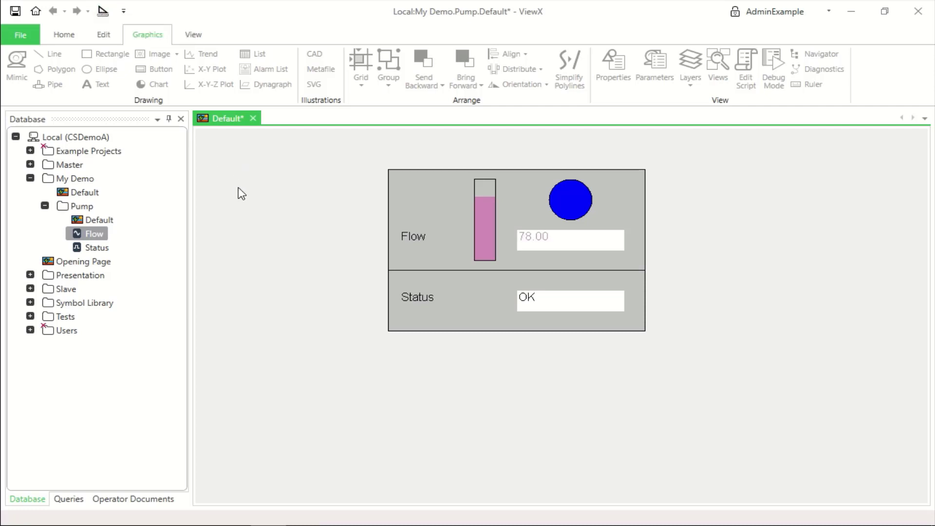
- Save and close the Default mimic, then reopen it with Display Mimic
{"action": "left_click", "coordinate": [15, 11]}
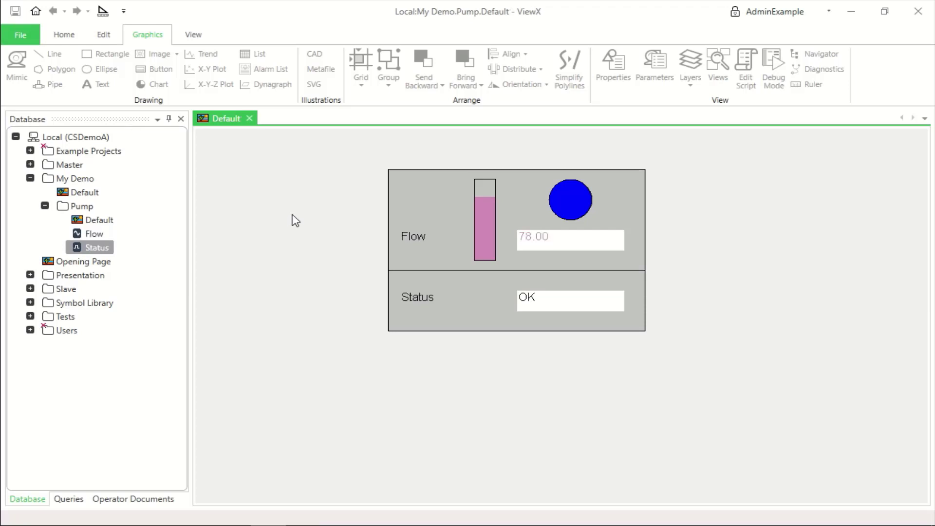
{"action": "left_click", "coordinate": [248, 117]}
{"action": "right_click", "coordinate": [84, 220]}
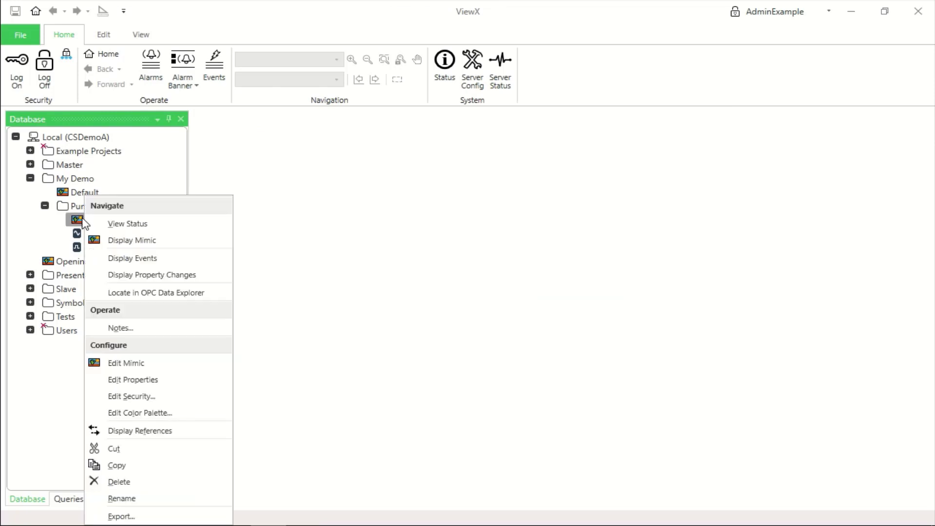
{"action": "left_click", "coordinate": [112, 241]}
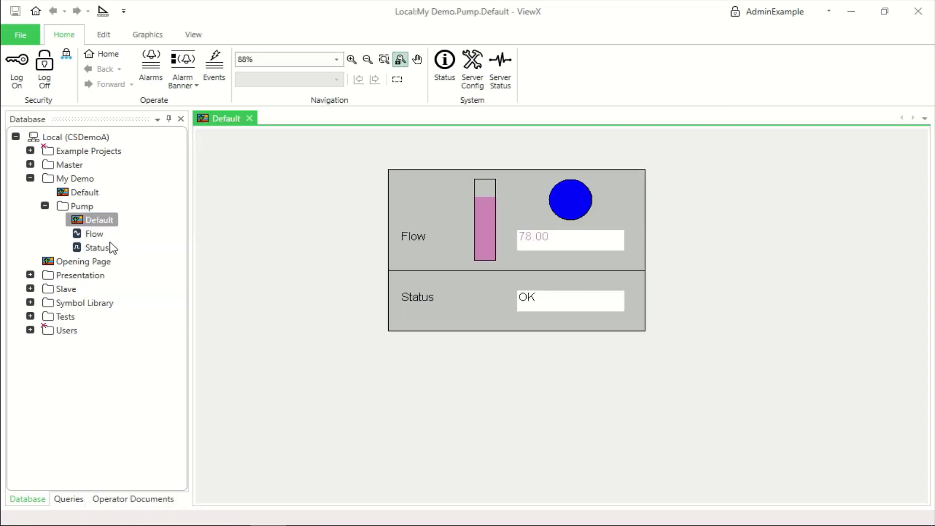
- Close the displayed mimic, rename Pump's Default mimic to Symbol, and select My Demo
{"action": "left_click", "coordinate": [249, 118]}
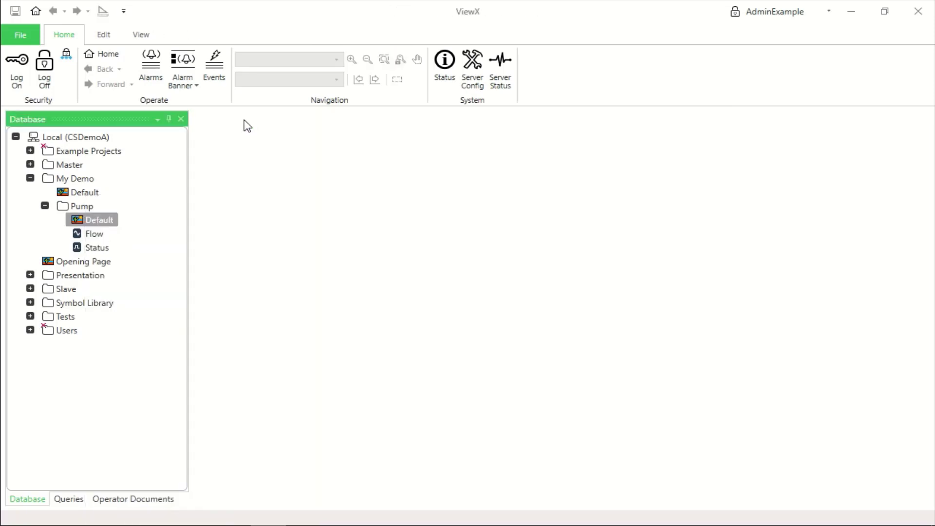
{"action": "left_click", "coordinate": [74, 205]}
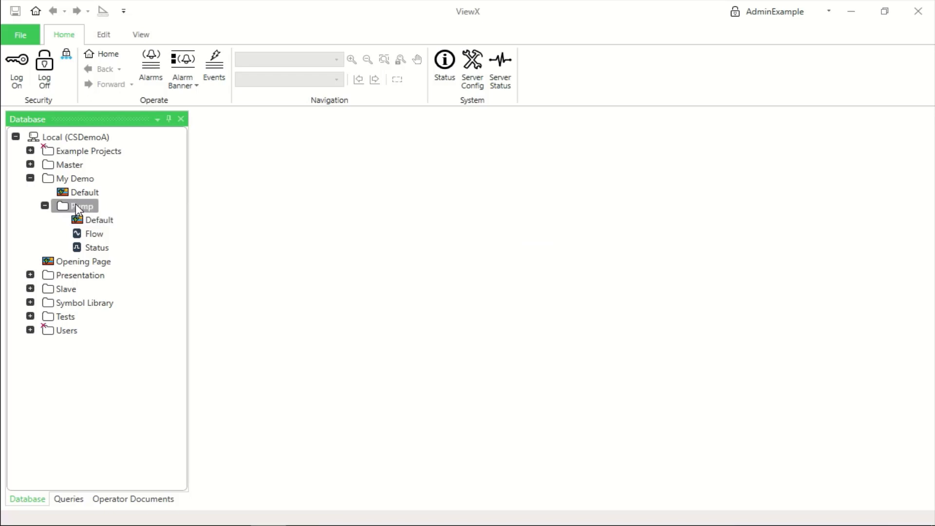
{"action": "left_click", "coordinate": [99, 221]}
{"action": "key", "text": "F2"}
{"action": "type", "text": "Symbol"}
{"action": "key", "text": "Return"}
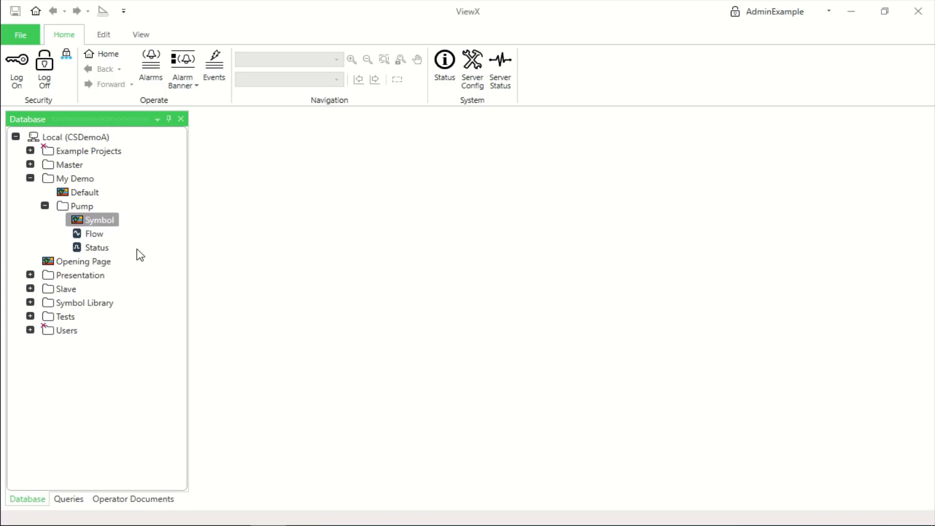
{"action": "left_click", "coordinate": [84, 206]}
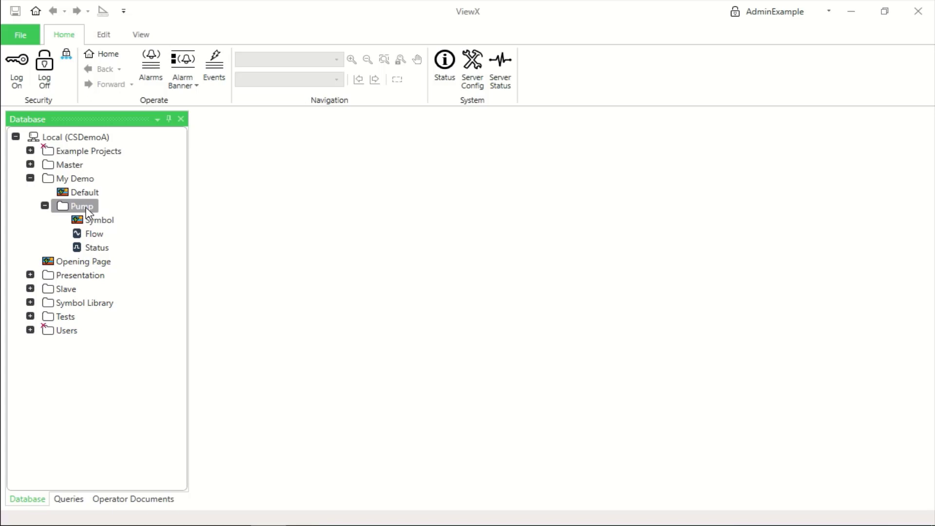
{"action": "left_click", "coordinate": [88, 178]}
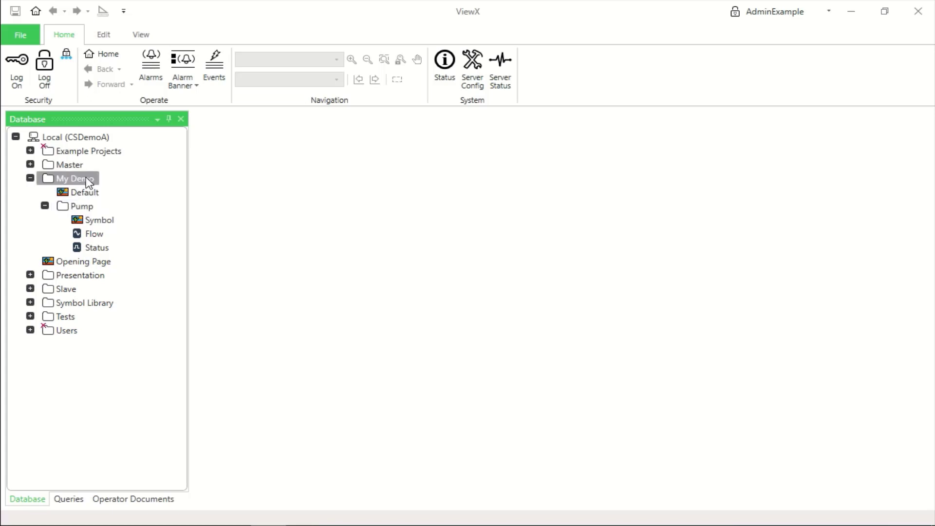
- Paste Copy of Pump into My Demo and view its Flow point's status and Full Name
{"action": "left_click", "coordinate": [102, 35]}
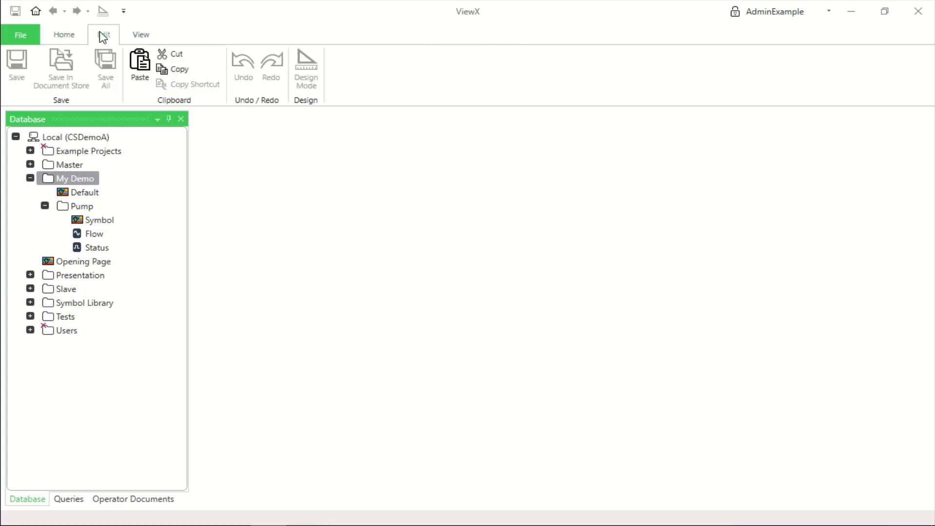
{"action": "left_click", "coordinate": [140, 63]}
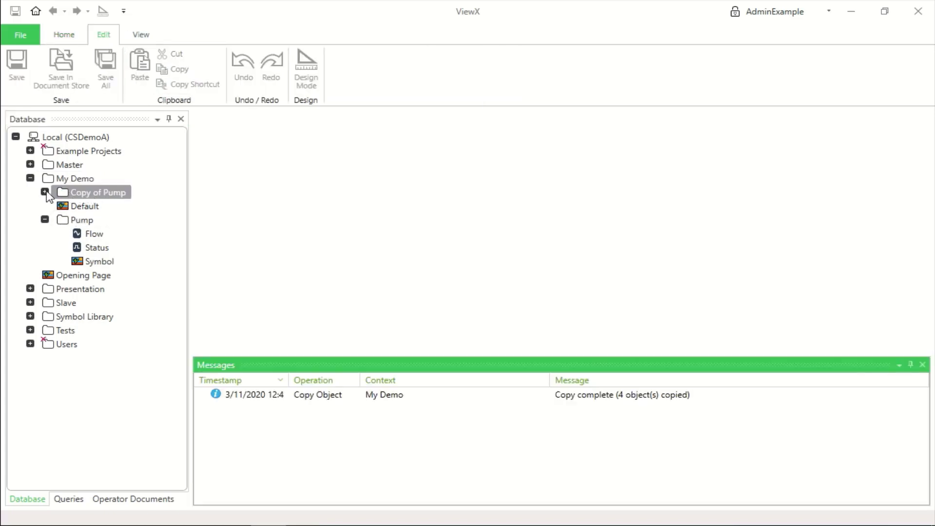
{"action": "left_click", "coordinate": [45, 192]}
{"action": "left_click", "coordinate": [91, 205]}
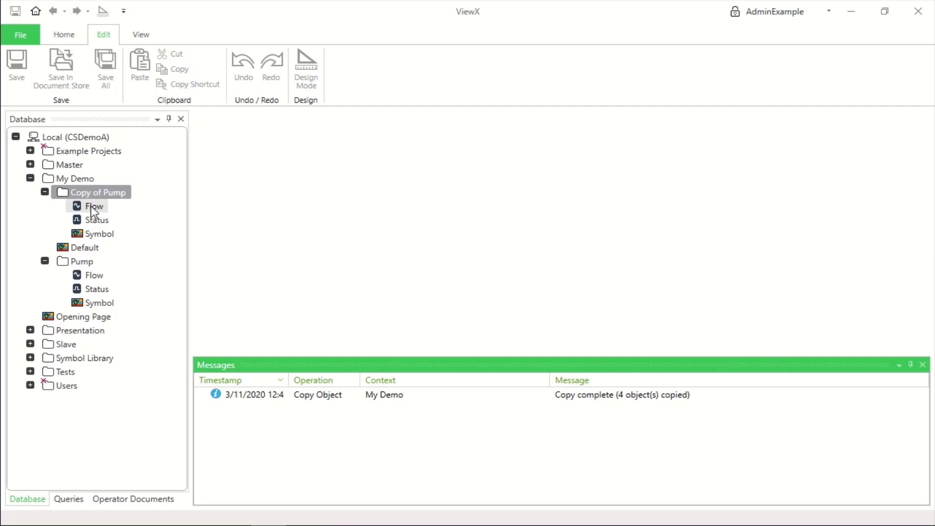
{"action": "right_click", "coordinate": [90, 205]}
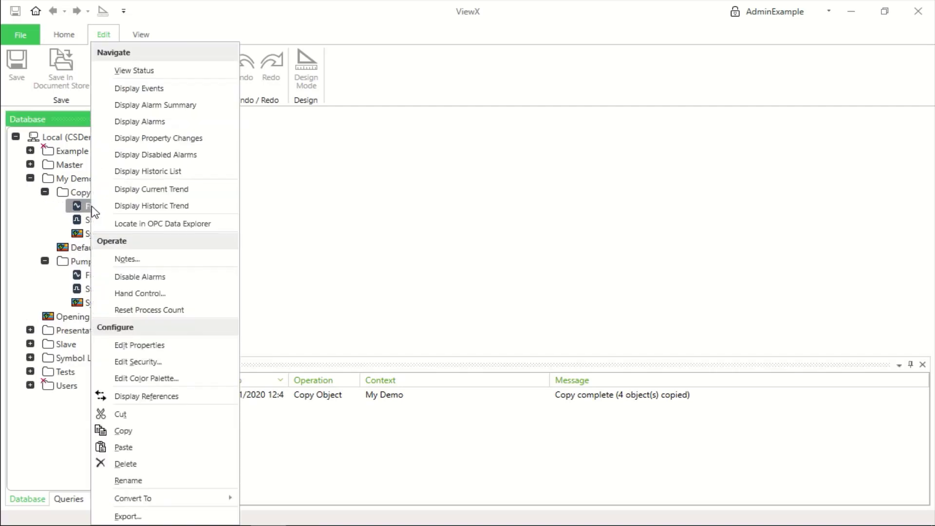
{"action": "left_click", "coordinate": [172, 73]}
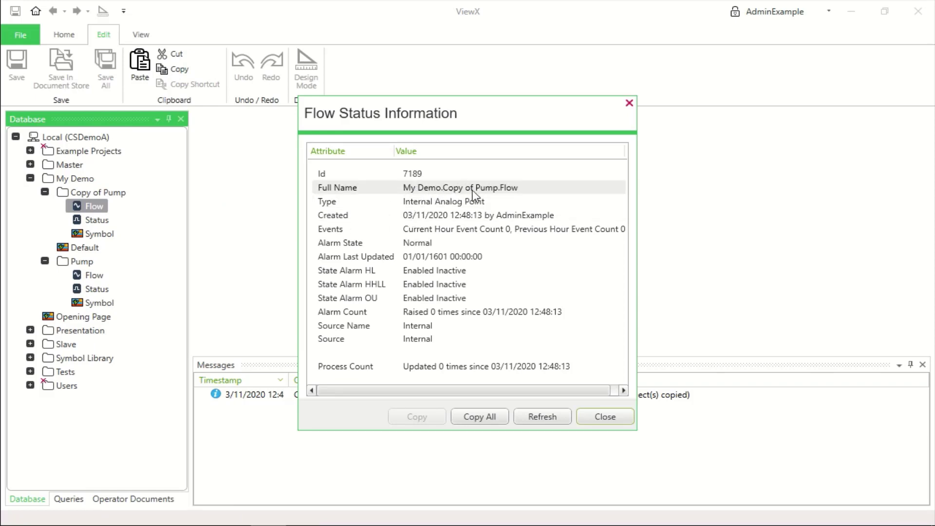
{"action": "left_click", "coordinate": [615, 419]}
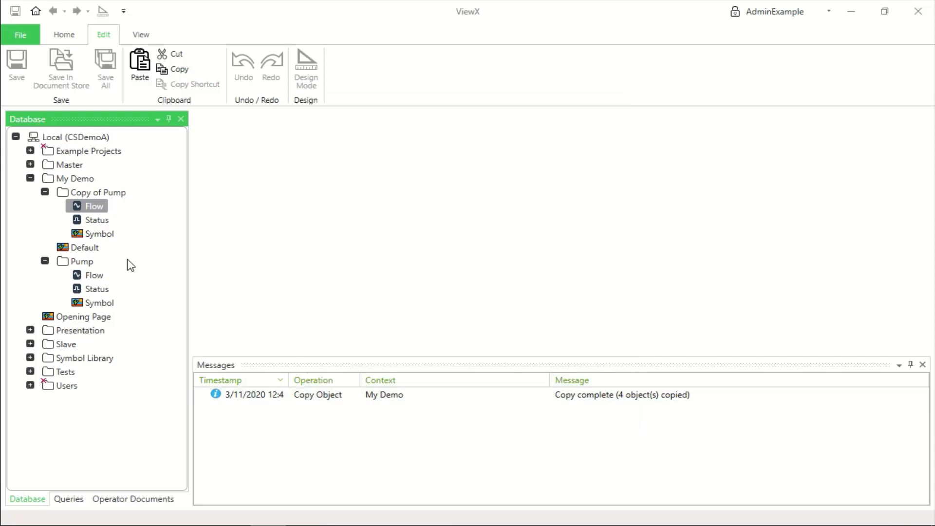
- In Copy of Pump's Symbol mimic, review the flow box's .Flow.Blink and .Flow.Foreground animations
{"action": "double_click", "coordinate": [93, 234]}
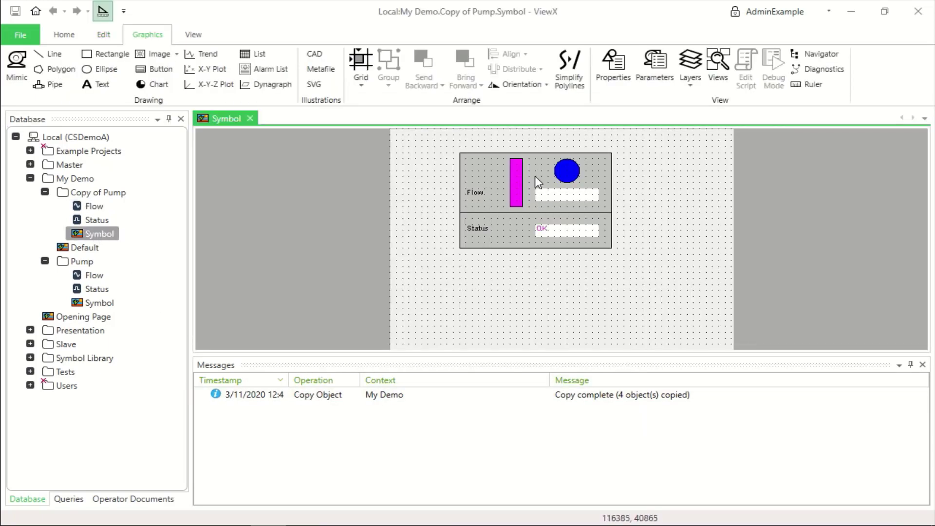
{"action": "scroll", "coordinate": [532, 177], "scroll_direction": "up", "scroll_amount": 4}
{"action": "right_click", "coordinate": [522, 235]}
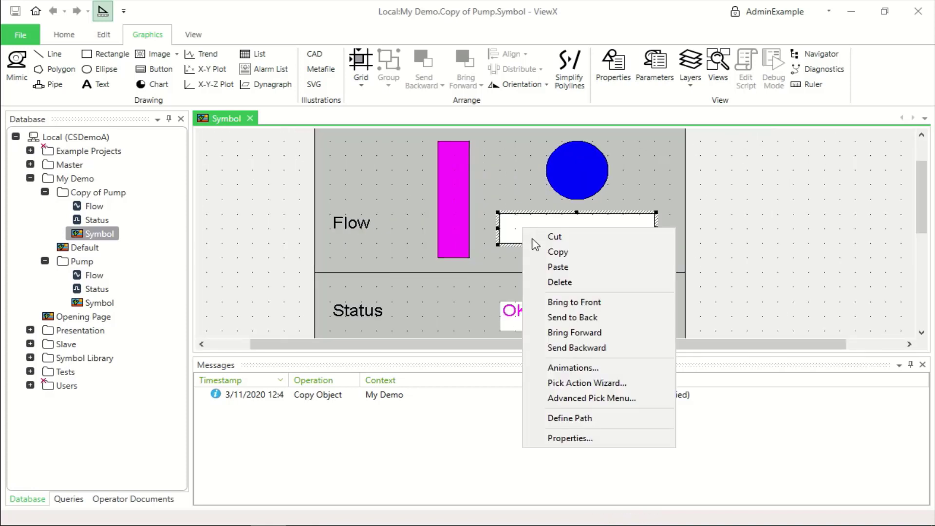
{"action": "left_click", "coordinate": [572, 367]}
{"action": "scroll", "coordinate": [352, 302], "scroll_direction": "down", "scroll_amount": 9}
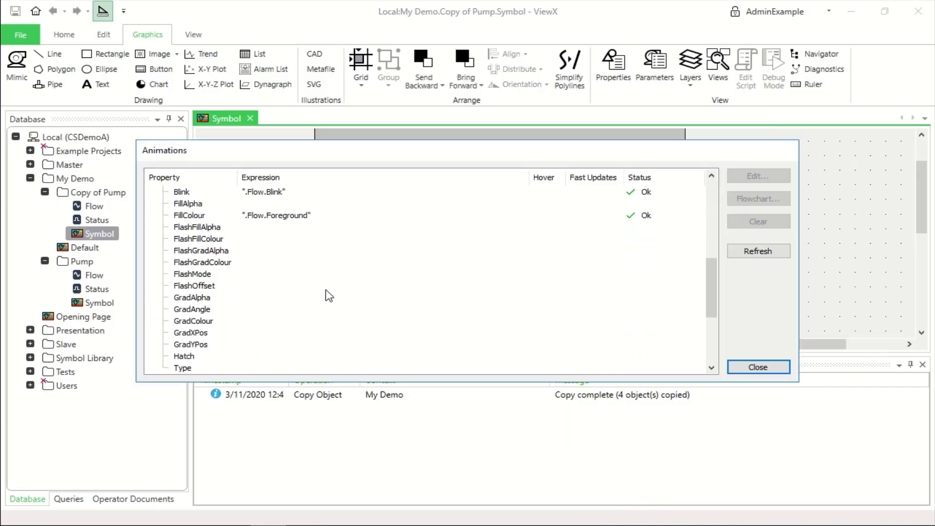
{"action": "scroll", "coordinate": [316, 286], "scroll_direction": "up", "scroll_amount": 1}
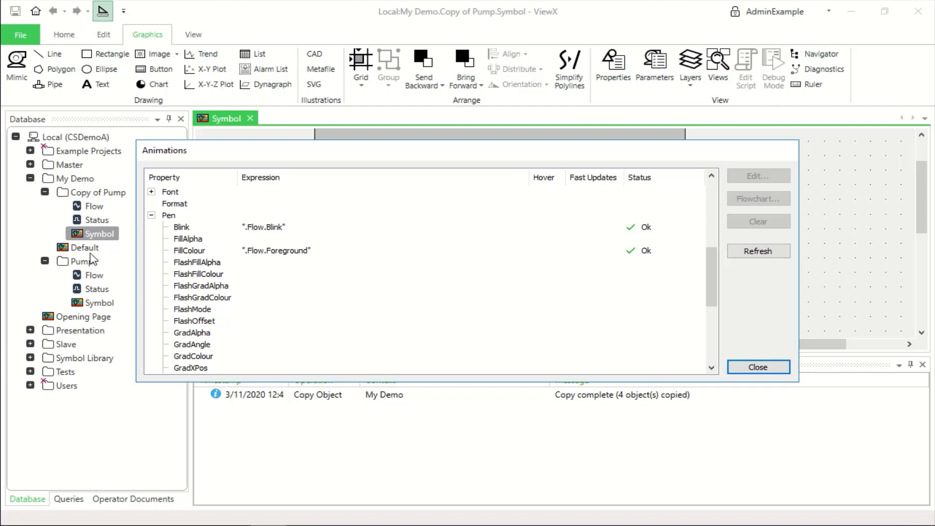
{"action": "left_click", "coordinate": [743, 367]}
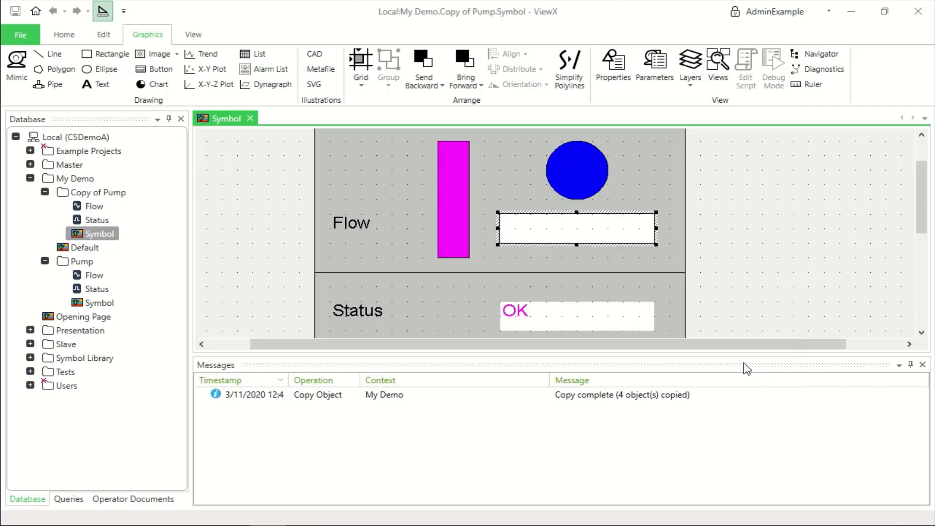
- Close the Symbol mimic and rename 'Copy of Pump' to 'Pump 2'
{"action": "left_click", "coordinate": [250, 119]}
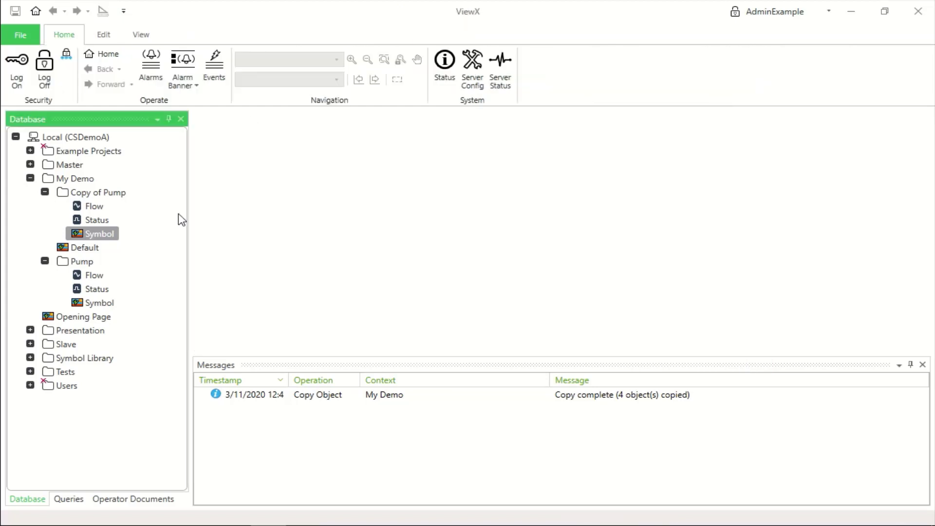
{"action": "left_click", "coordinate": [110, 196]}
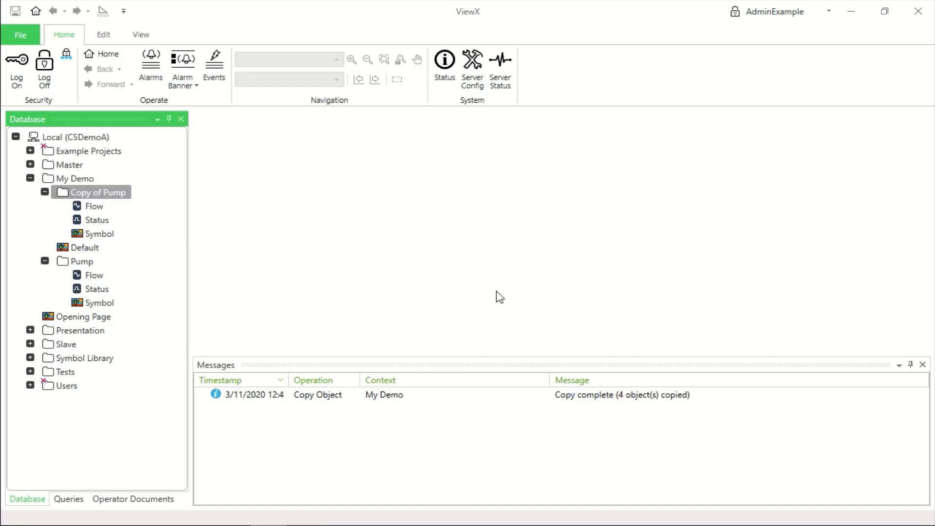
{"action": "key", "text": "F2"}
{"action": "type", "text": "Pum"}
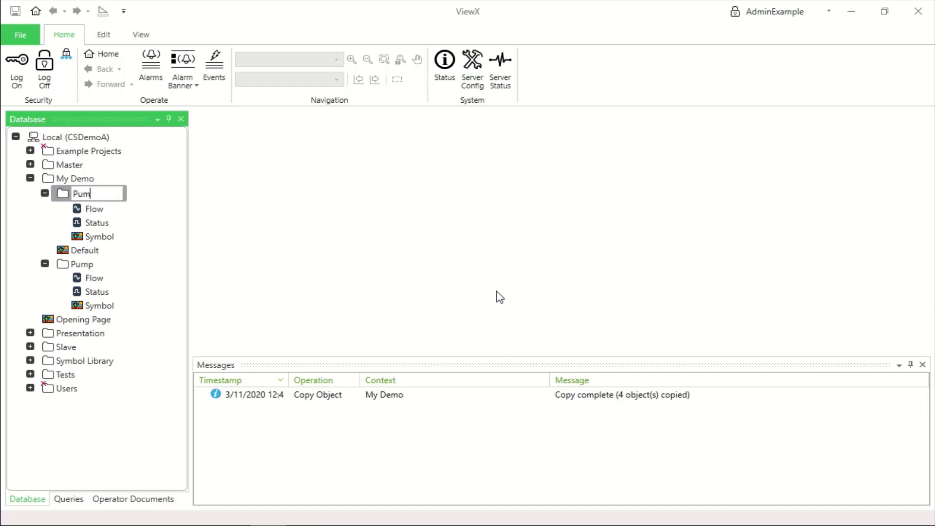
{"action": "type", "text": "p 2"}
{"action": "key", "text": "Return"}
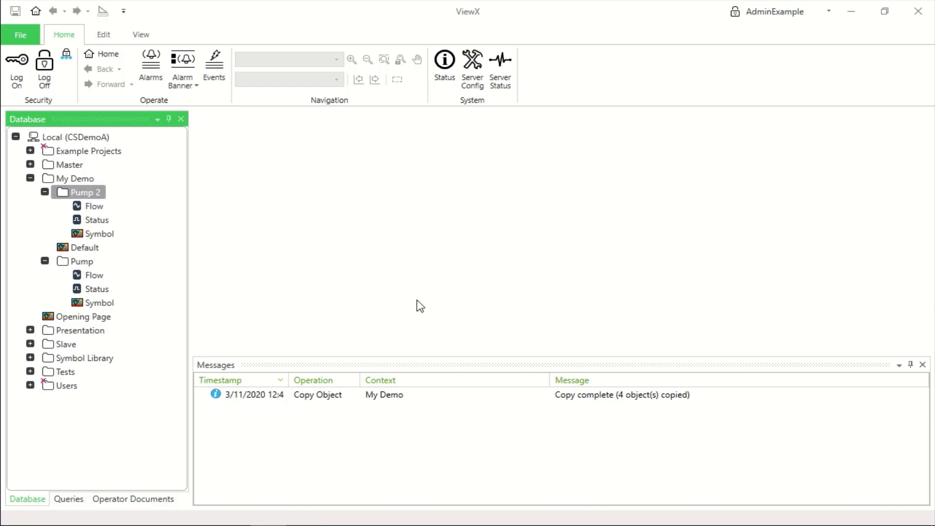
- Display Pump 2's Symbol mimic, then close it
{"action": "right_click", "coordinate": [107, 236]}
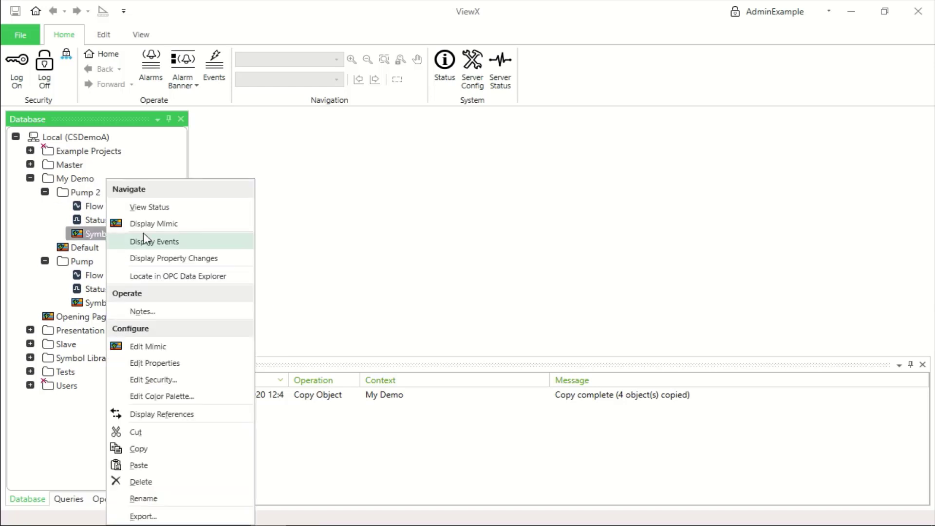
{"action": "left_click", "coordinate": [128, 224]}
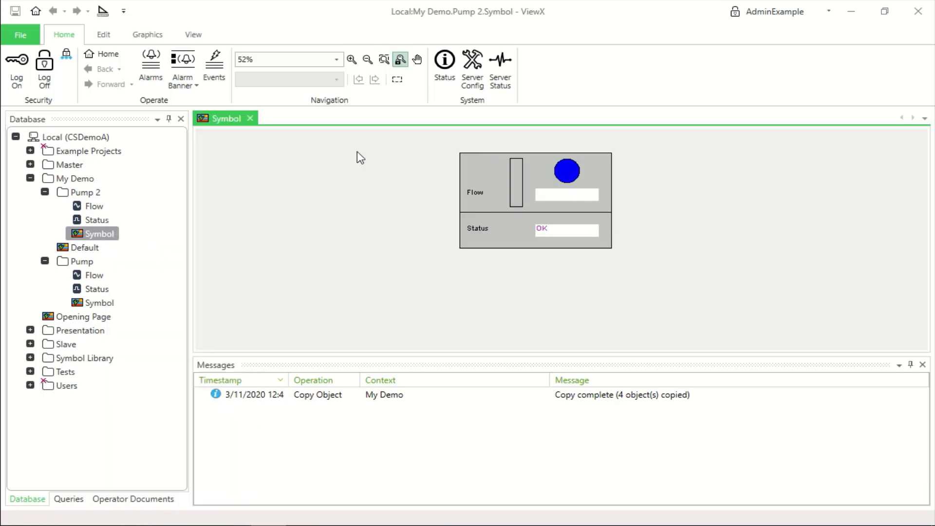
{"action": "left_click", "coordinate": [250, 118]}
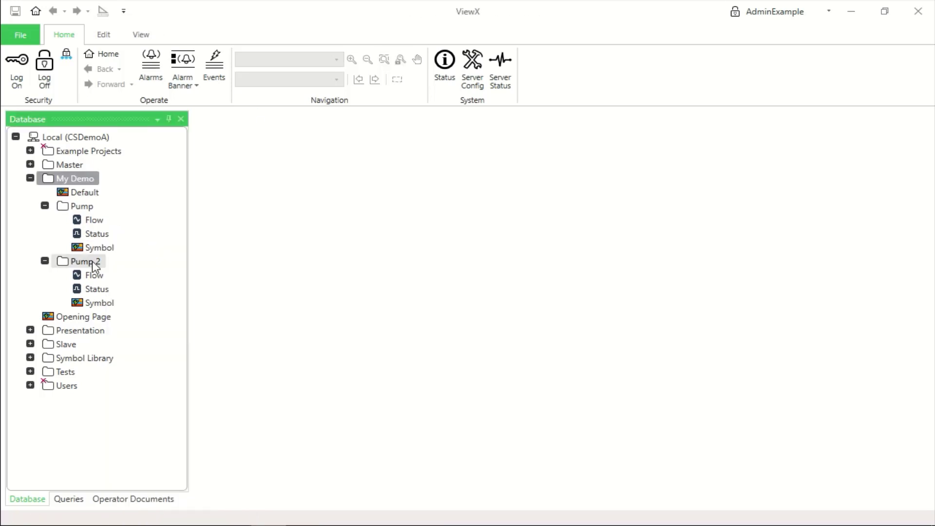
- Paste another pump copy into My Demo as Pump 3 and expand it
{"action": "left_click", "coordinate": [92, 261]}
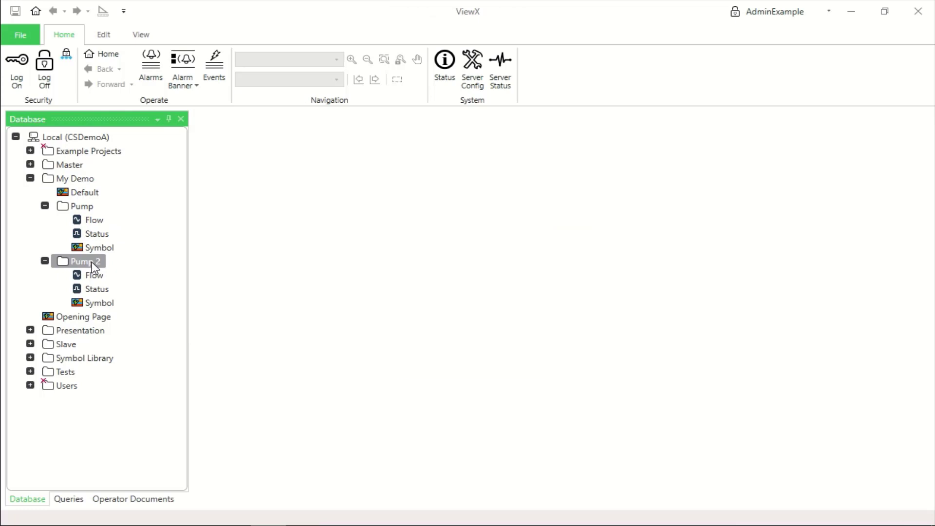
{"action": "left_click", "coordinate": [80, 180]}
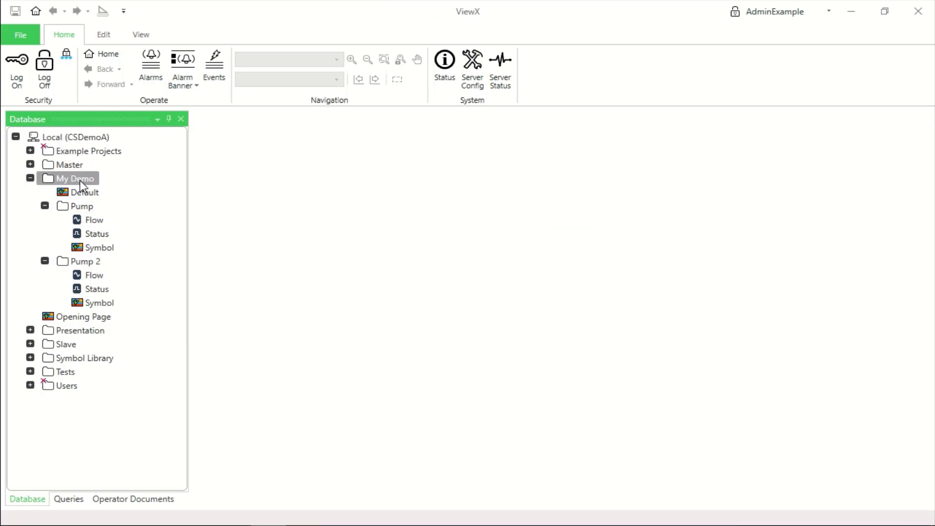
{"action": "key", "text": "ctrl+v"}
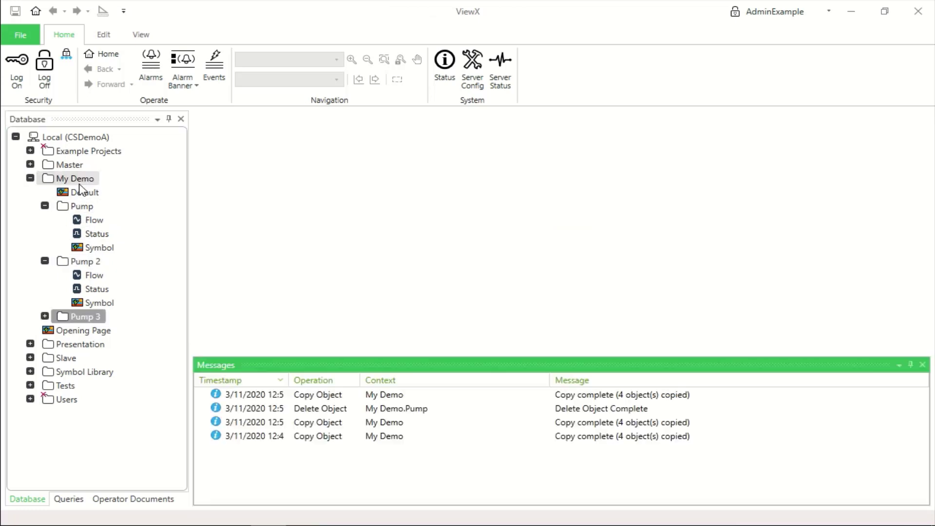
{"action": "left_click", "coordinate": [44, 315]}
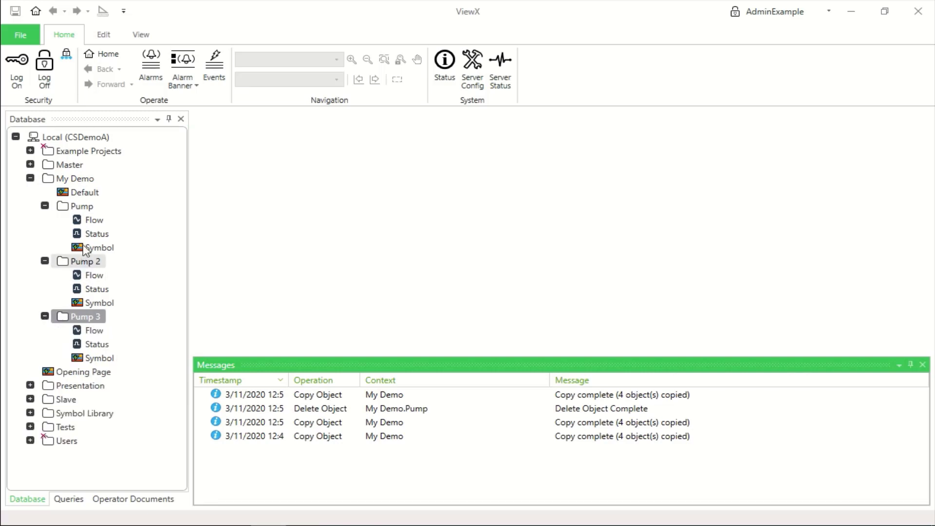
- Convert the original Pump folder to a Group Template and confirm the prompt with Yes
{"action": "left_click", "coordinate": [81, 207]}
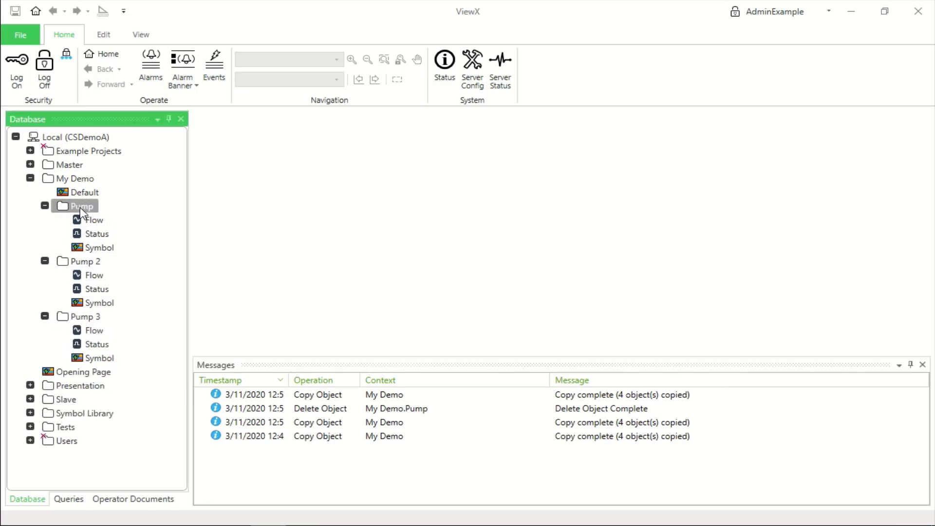
{"action": "right_click", "coordinate": [80, 207]}
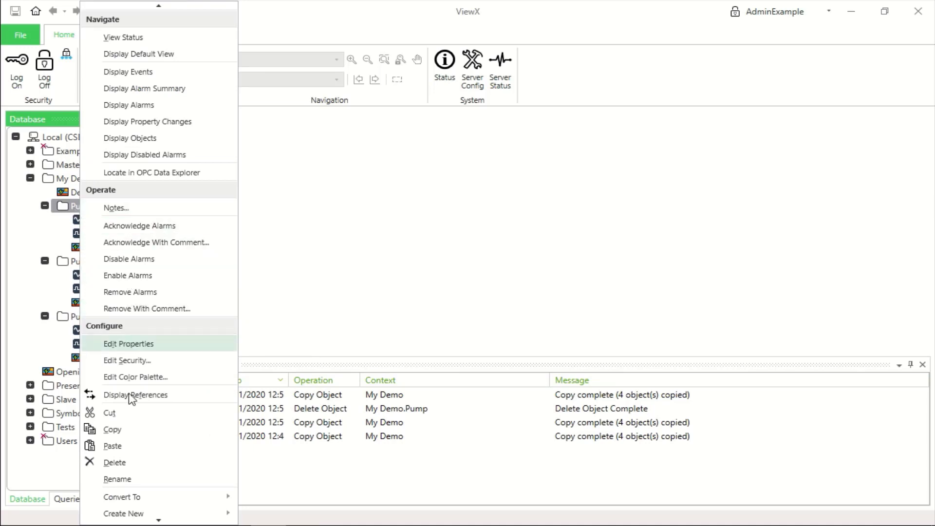
{"action": "mouse_move", "coordinate": [163, 498]}
{"action": "left_click", "coordinate": [273, 497]}
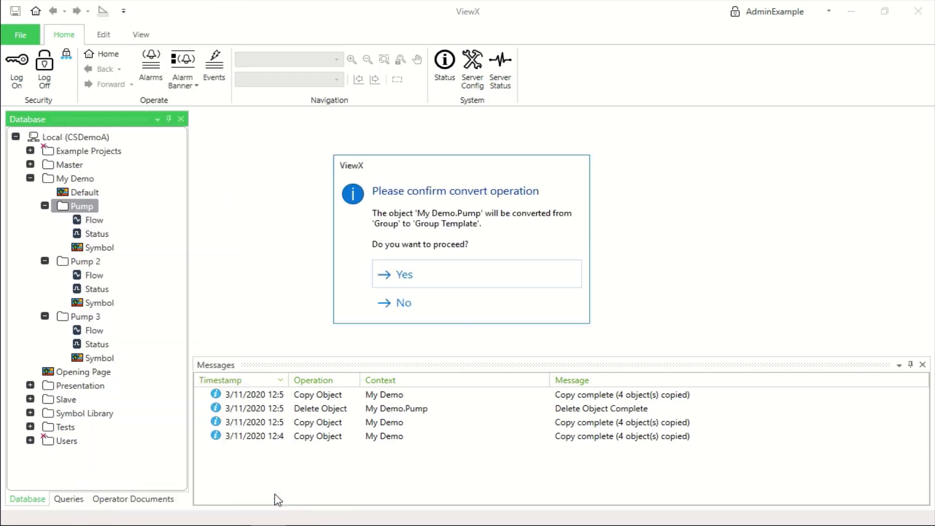
{"action": "left_click", "coordinate": [417, 276]}
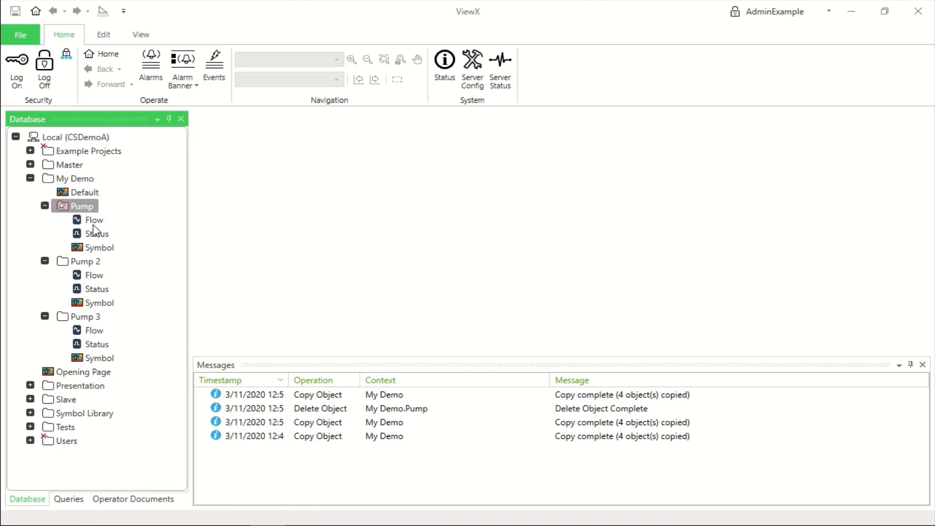
- Open the Pump template's Symbol mimic and switch on Design Mode
{"action": "double_click", "coordinate": [98, 248]}
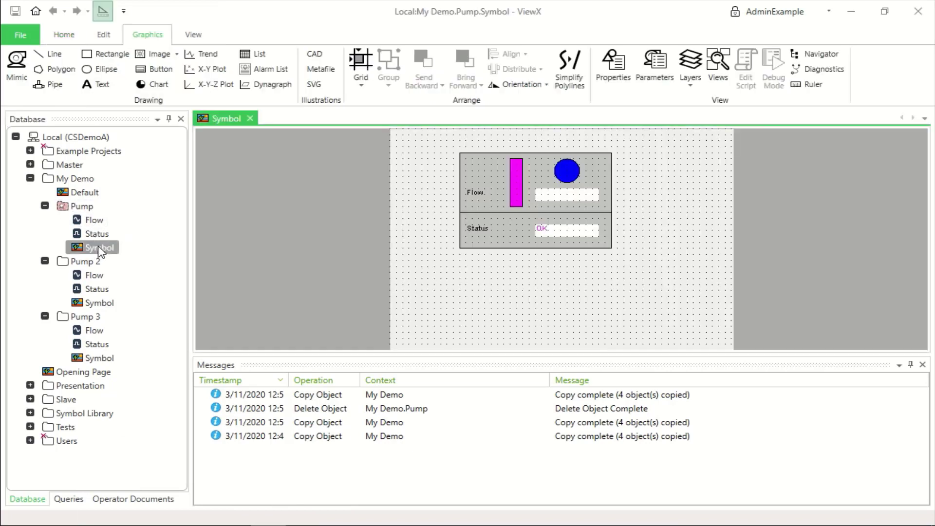
{"action": "left_click", "coordinate": [100, 16]}
- Close the mimic and instance the My Demo > Pump template into My Demo as 'Pump Instance 1'
{"action": "left_click", "coordinate": [249, 117]}
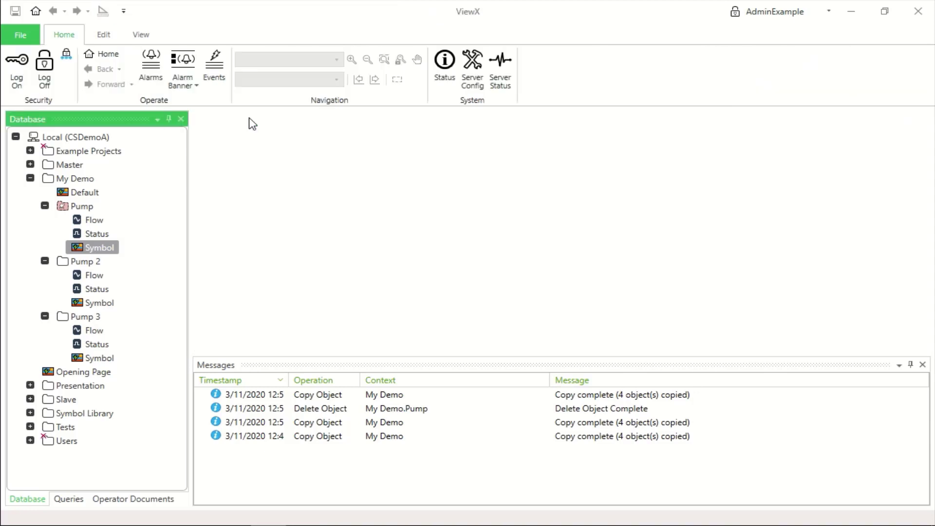
{"action": "right_click", "coordinate": [80, 178]}
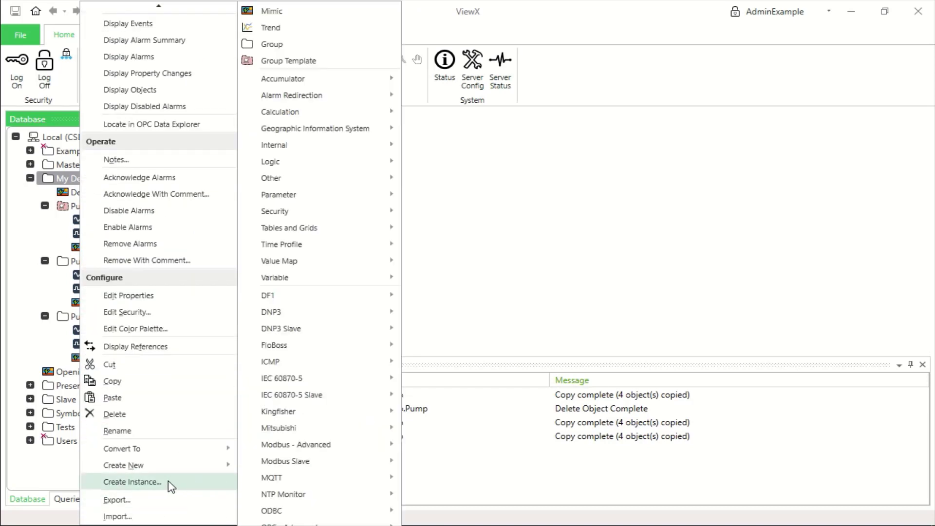
{"action": "left_click", "coordinate": [171, 483]}
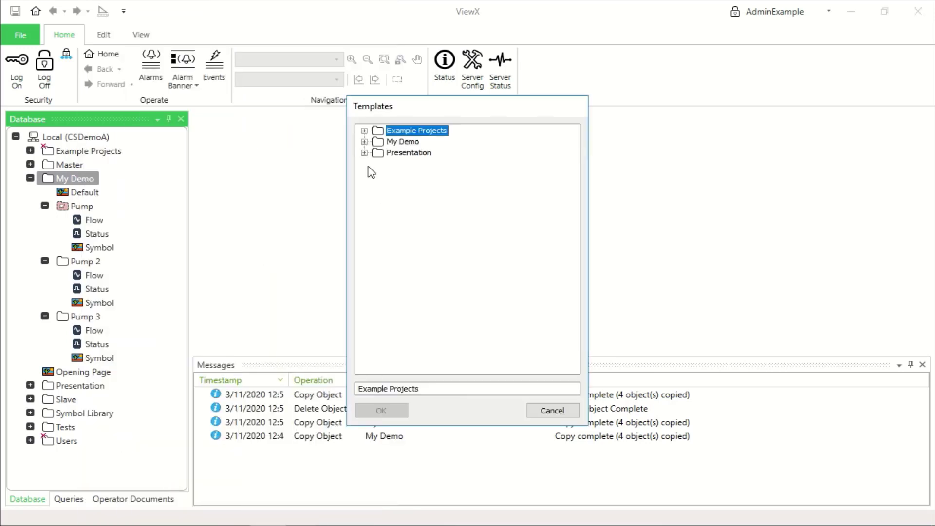
{"action": "left_click", "coordinate": [364, 142]}
{"action": "left_click", "coordinate": [404, 153]}
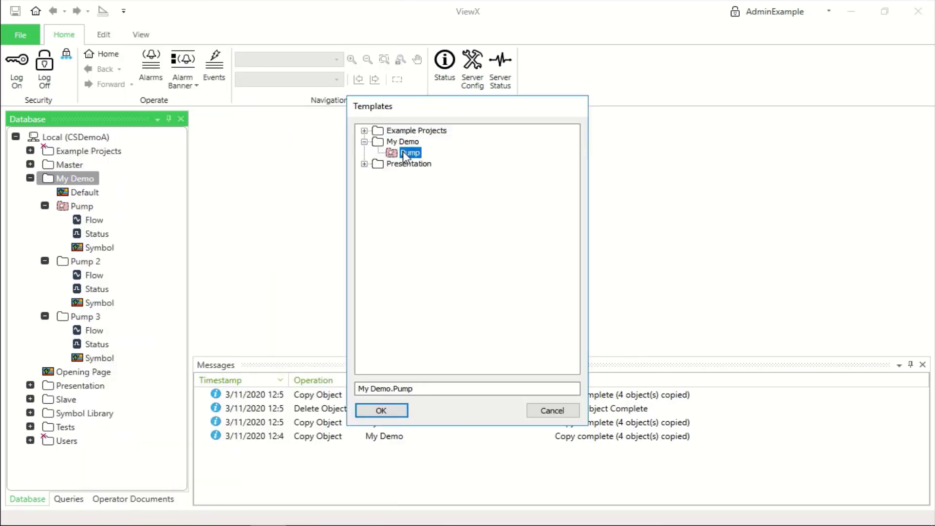
{"action": "left_click", "coordinate": [377, 412]}
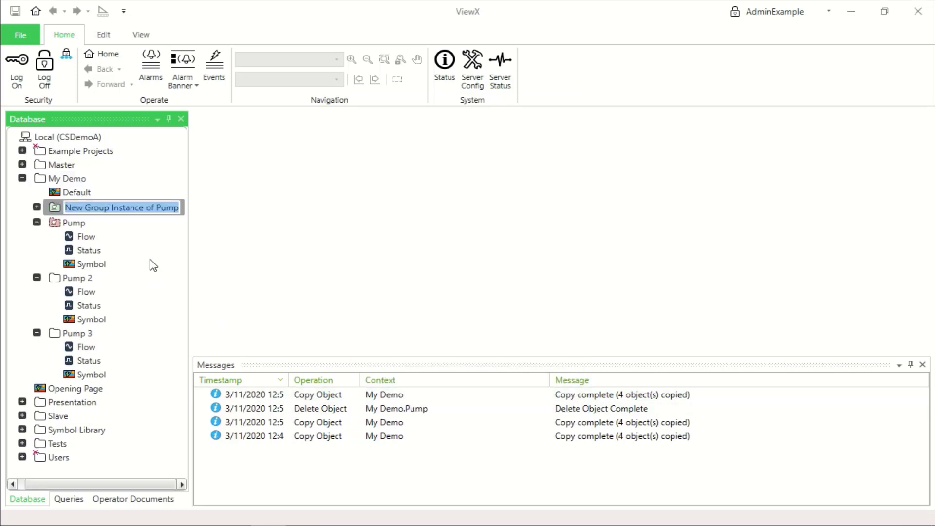
{"action": "type", "text": "P"}
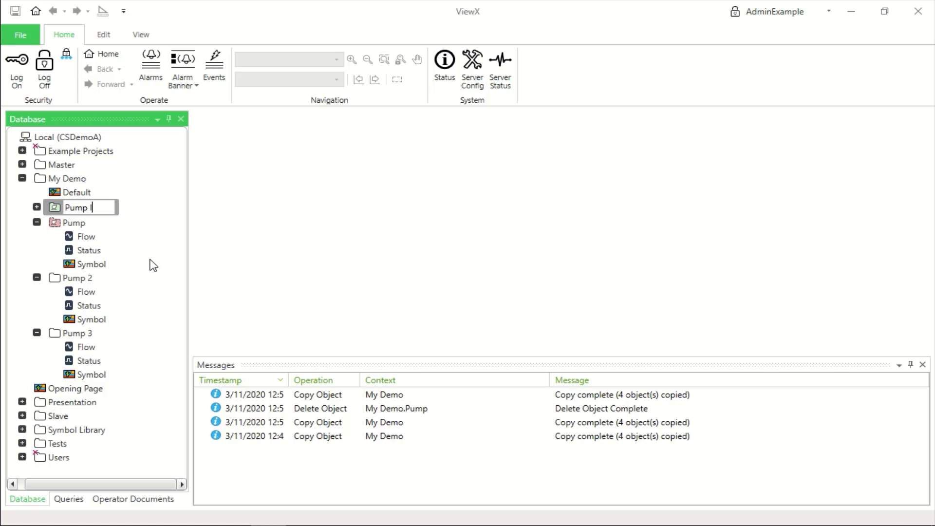
{"action": "type", "text": "ump Instance 1"}
{"action": "key", "text": "Return"}
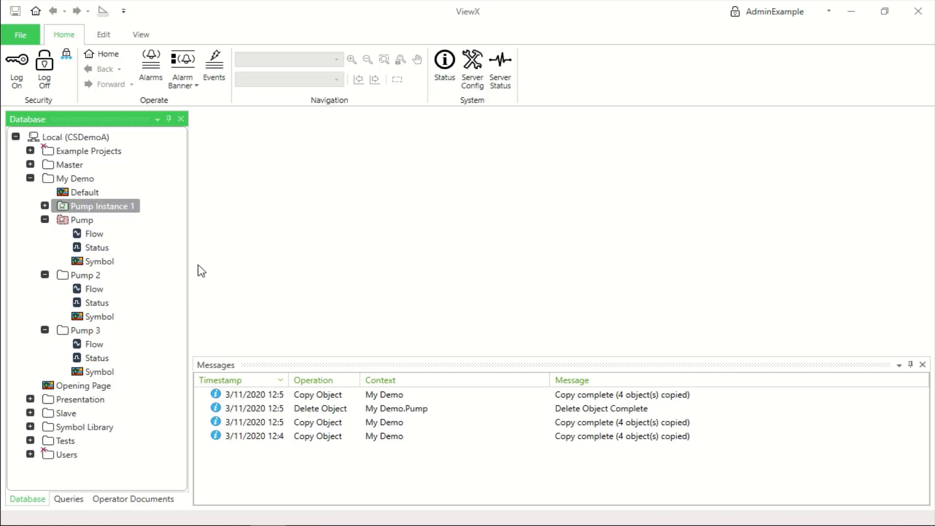
- Paste Pump Instance 2 into My Demo, expand Pump Instance 1, and select the template's Flow and Symbol
{"action": "left_click", "coordinate": [78, 179]}
{"action": "key", "text": "ctrl+v"}
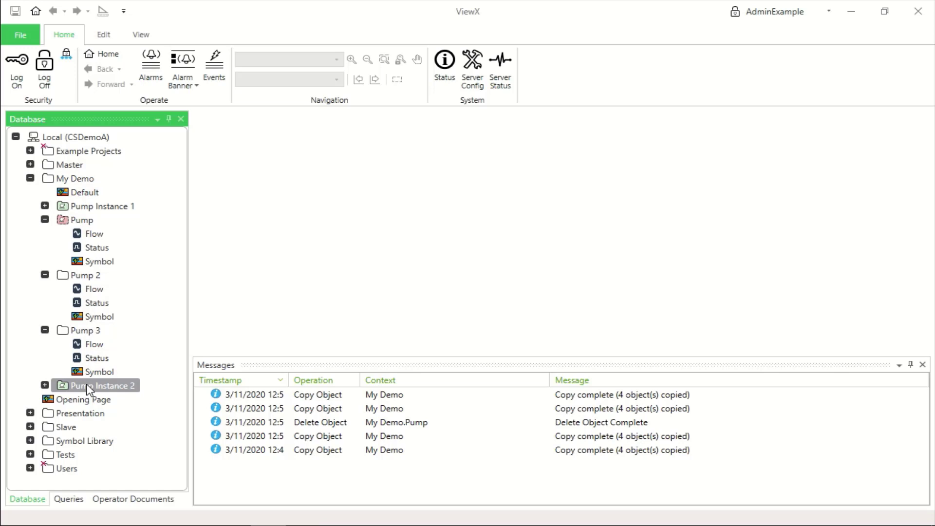
{"action": "left_click", "coordinate": [45, 206]}
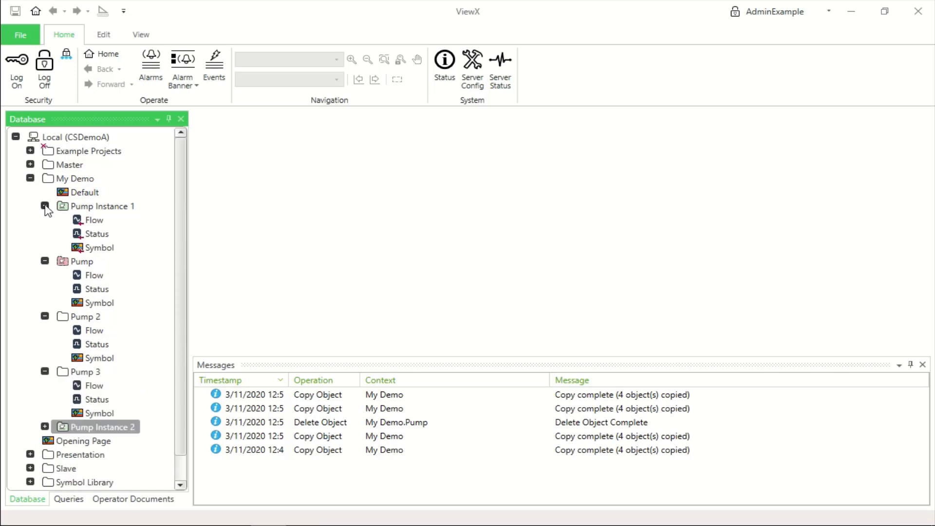
{"action": "left_click", "coordinate": [89, 275]}
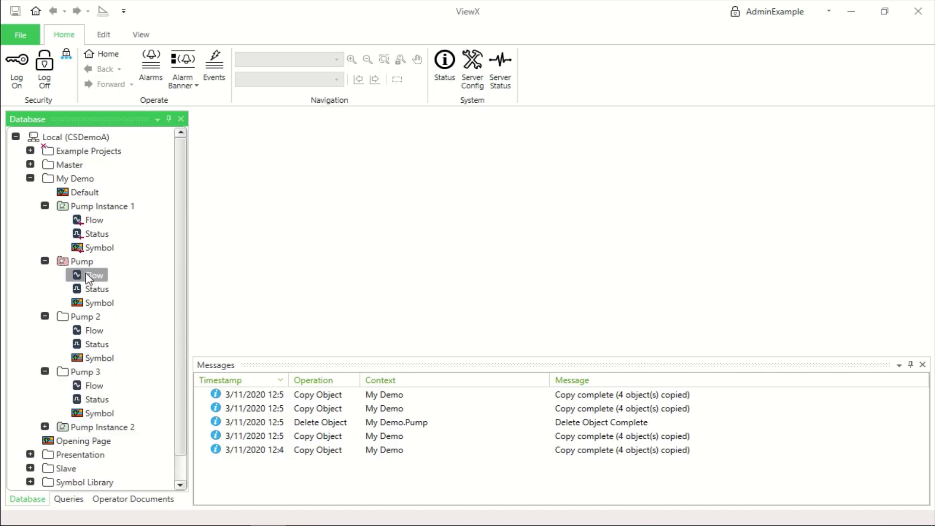
{"action": "left_click", "coordinate": [99, 303]}
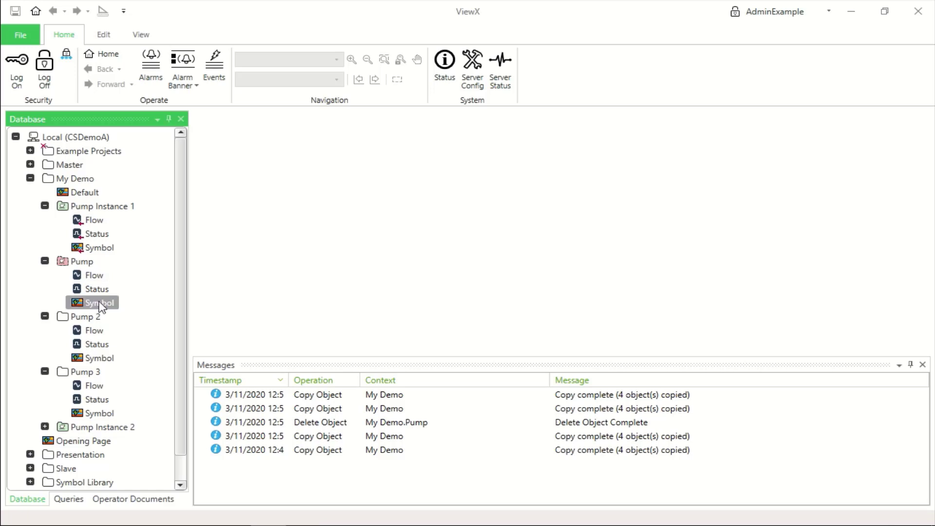
- View Pump Instance 1's Symbol mimic and Flow point properties, then close both
{"action": "double_click", "coordinate": [90, 248]}
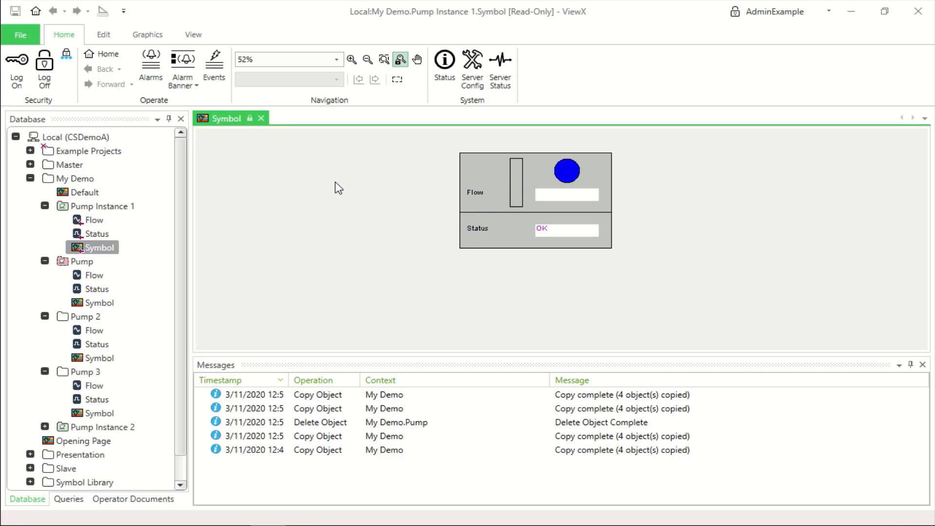
{"action": "double_click", "coordinate": [93, 220]}
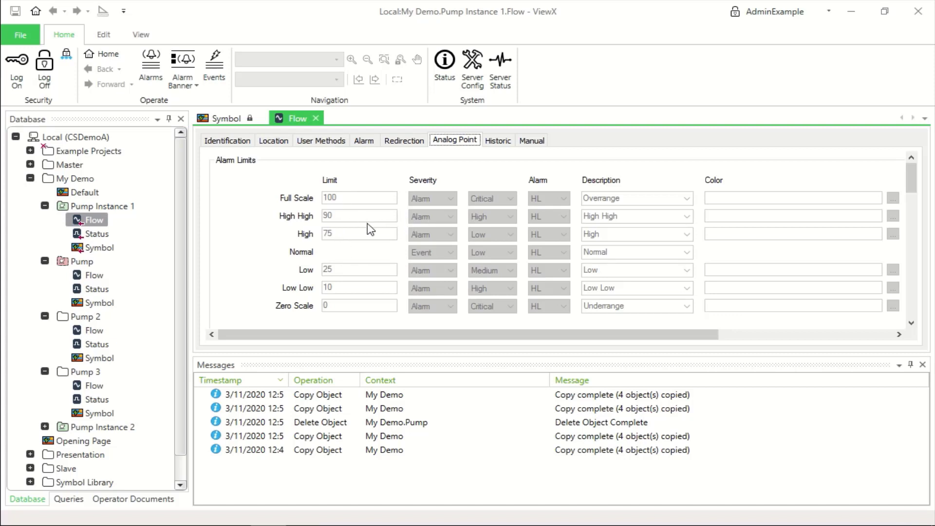
{"action": "left_click", "coordinate": [315, 118]}
{"action": "left_click", "coordinate": [260, 118]}
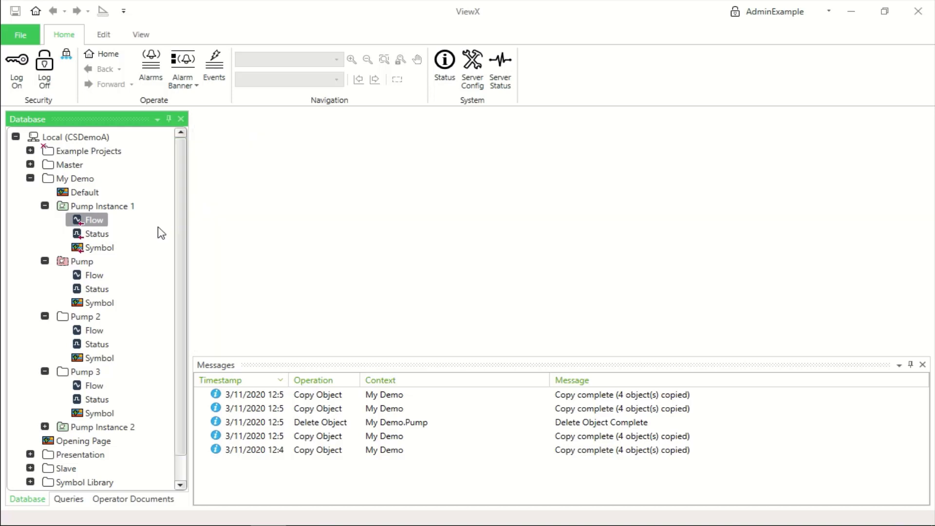
- Change the template Flow point's High High limit from 90 to 99, save, and open the template Symbol
{"action": "double_click", "coordinate": [92, 275]}
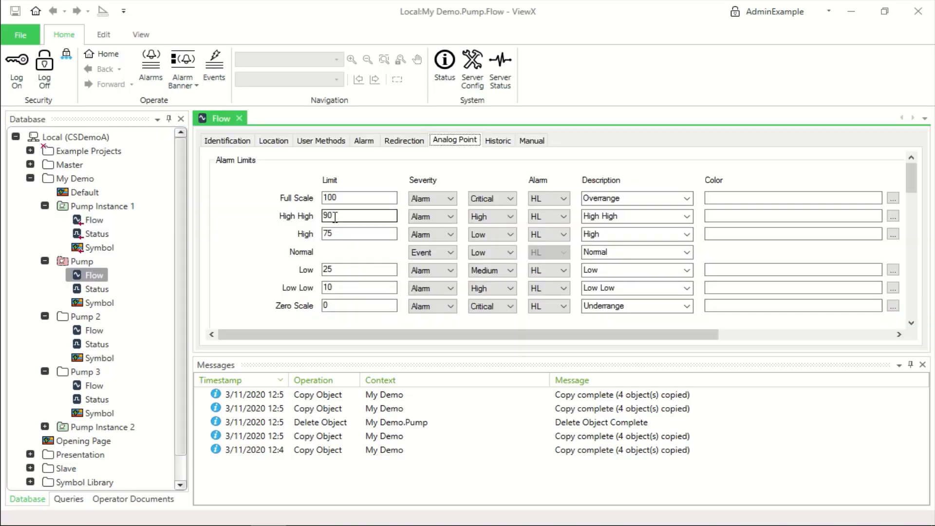
{"action": "left_click", "coordinate": [335, 217]}
{"action": "key", "text": "BackSpace"}
{"action": "type", "text": "9"}
{"action": "key", "text": "ctrl+s"}
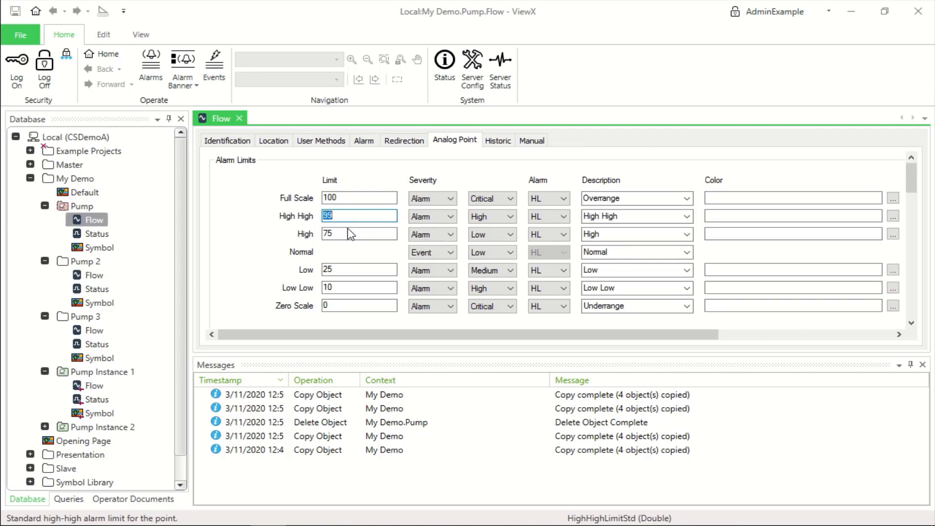
{"action": "double_click", "coordinate": [99, 249]}
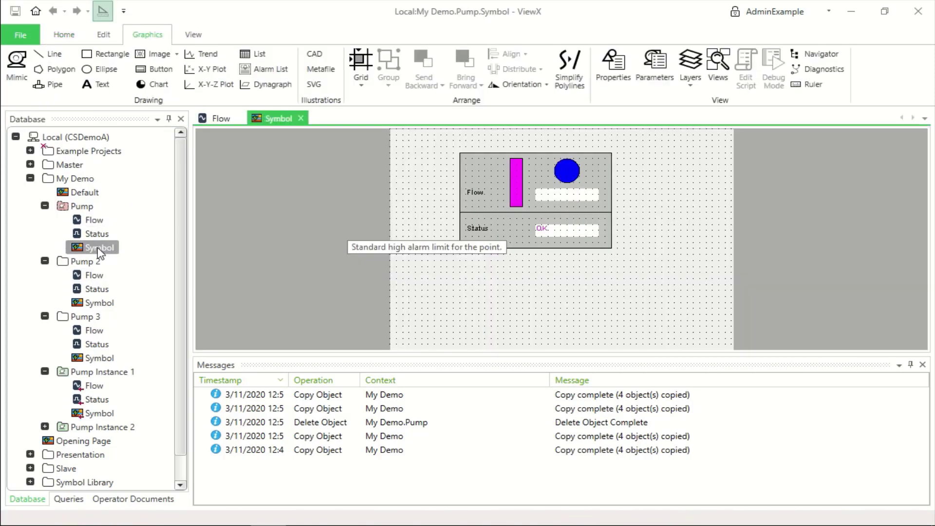
- Select the Flow/Status divider line, the Status label and the Status background rectangle
{"action": "left_click", "coordinate": [567, 213]}
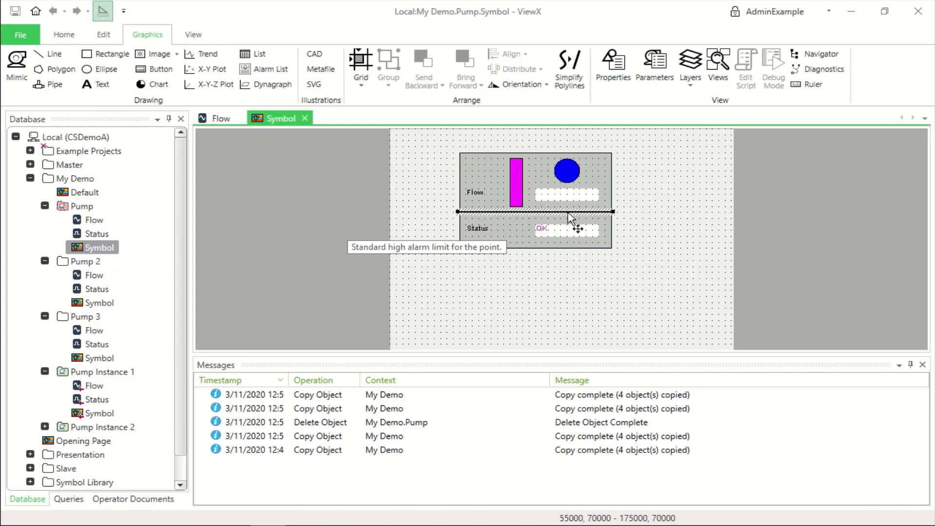
{"action": "left_click", "coordinate": [460, 230], "text": "shift"}
{"action": "left_click", "coordinate": [463, 231], "text": "shift"}
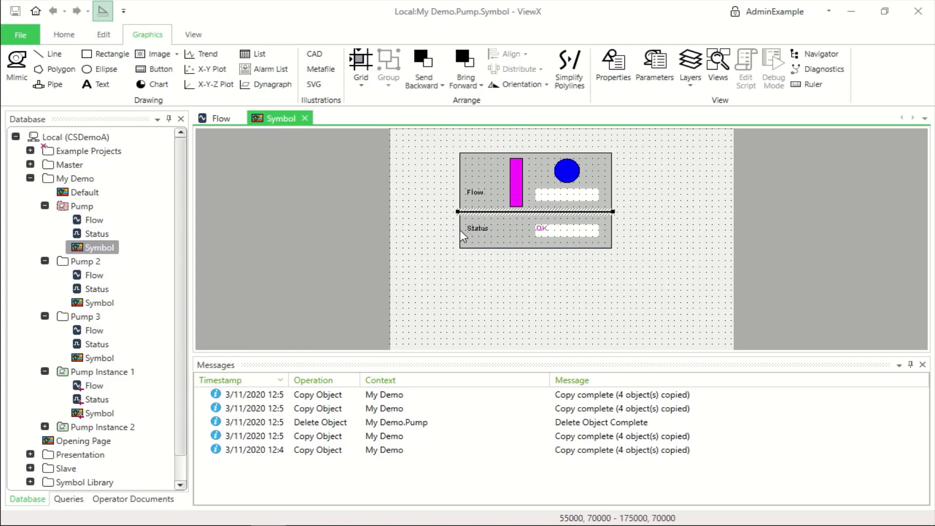
{"action": "left_click", "coordinate": [460, 230], "text": "shift"}
{"action": "left_click", "coordinate": [460, 233], "text": "shift"}
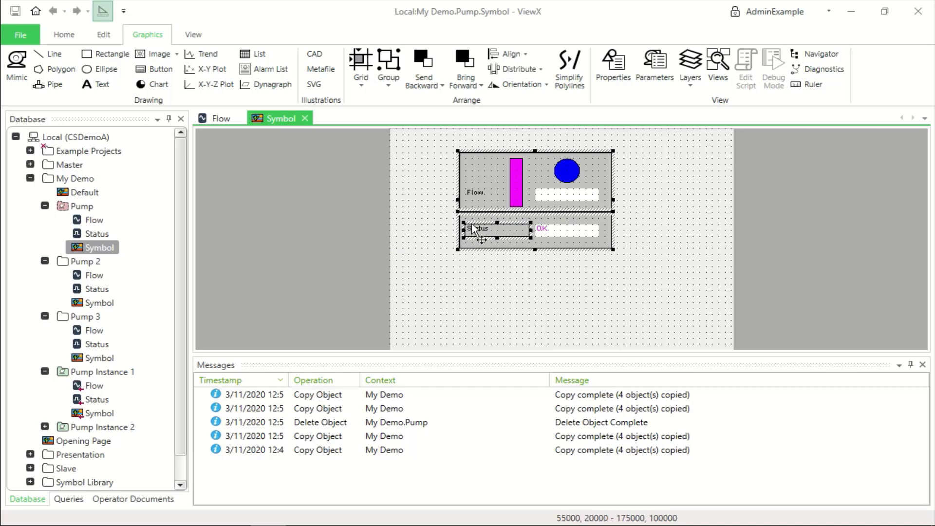
- Set the selected shapes' line colour to grey and save the template symbol
{"action": "right_click", "coordinate": [470, 213]}
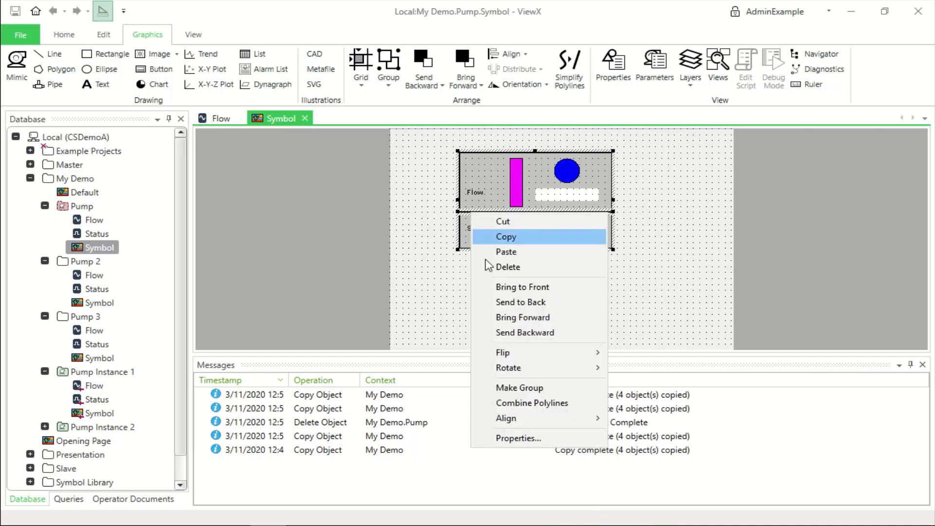
{"action": "left_click", "coordinate": [515, 438]}
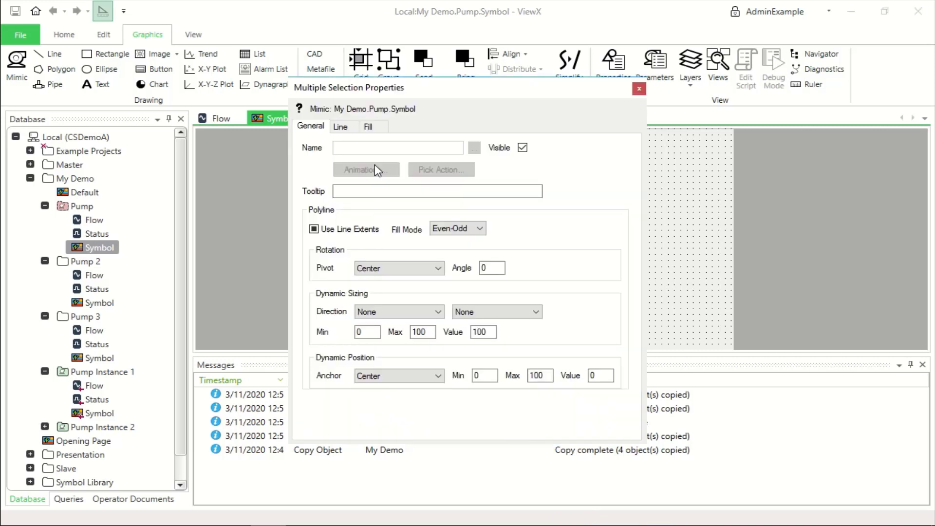
{"action": "left_click", "coordinate": [350, 126]}
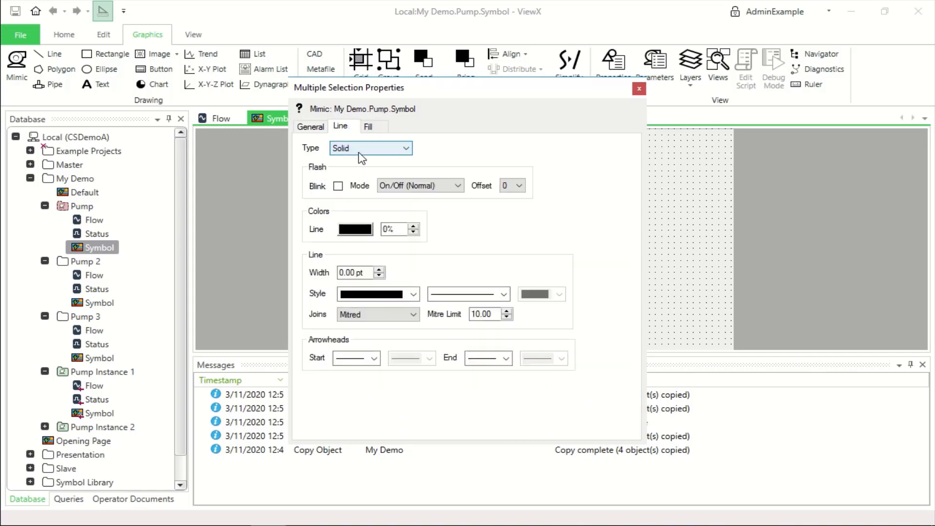
{"action": "left_click", "coordinate": [359, 230]}
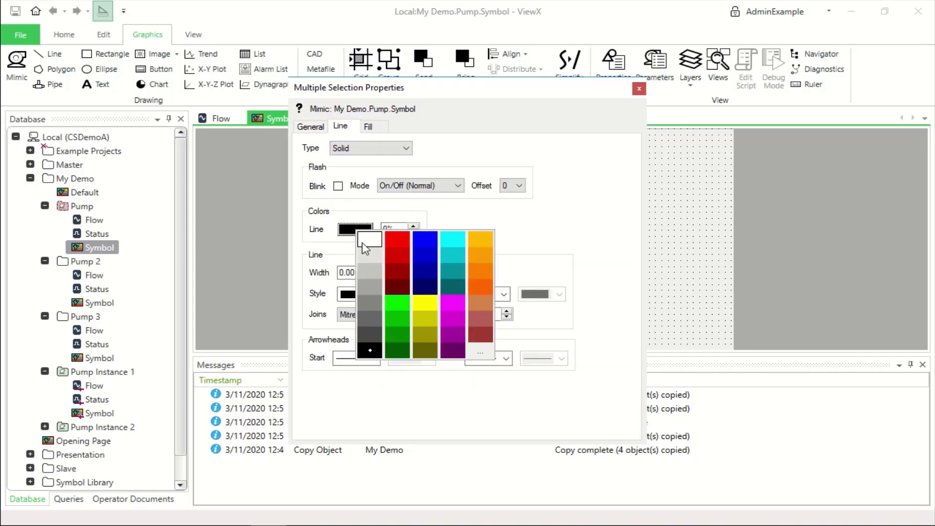
{"action": "left_click", "coordinate": [369, 288]}
{"action": "left_click", "coordinate": [639, 89]}
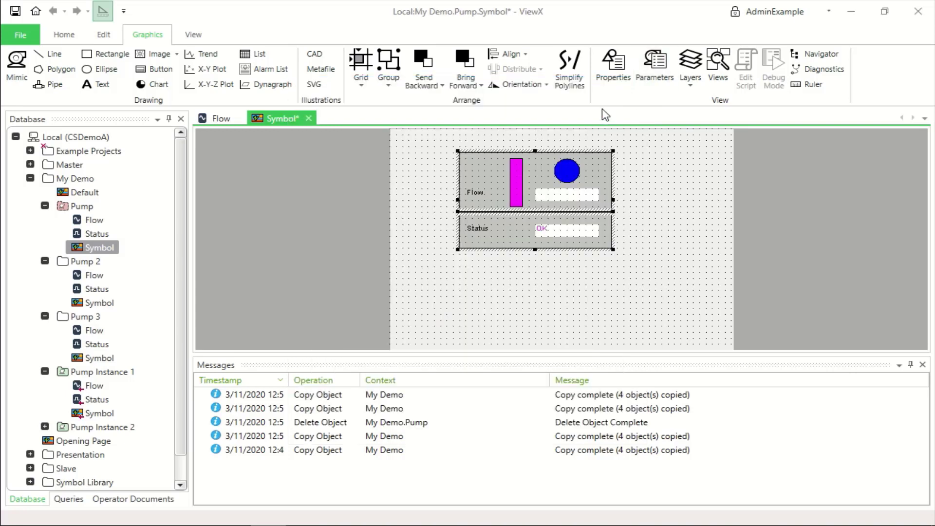
{"action": "left_click", "coordinate": [347, 195]}
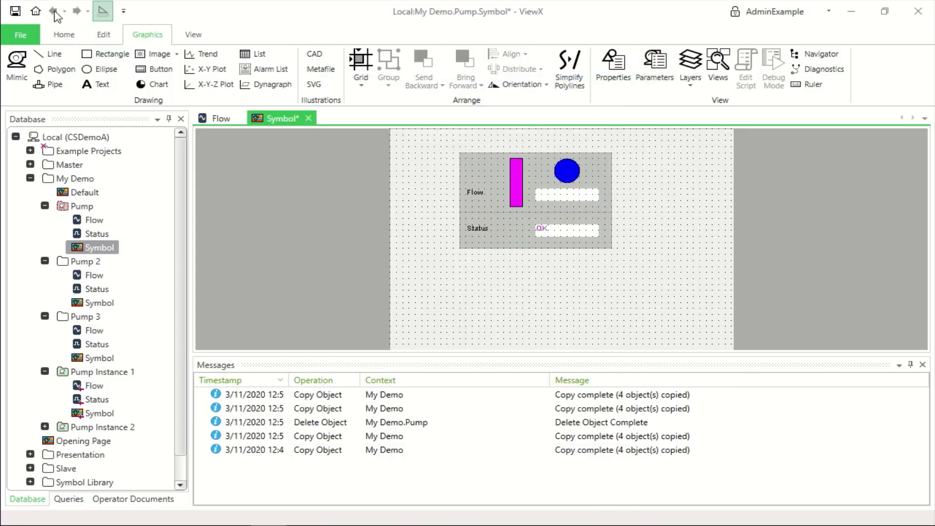
{"action": "left_click", "coordinate": [15, 10]}
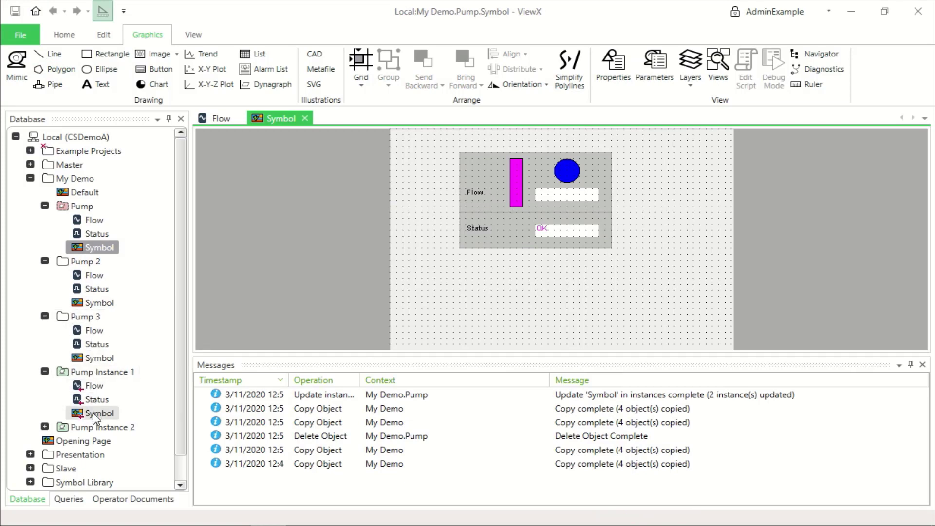
- Open the Symbol mimics of Pump Instance 1 and Pump 3 and zoom to compare them
{"action": "double_click", "coordinate": [92, 414]}
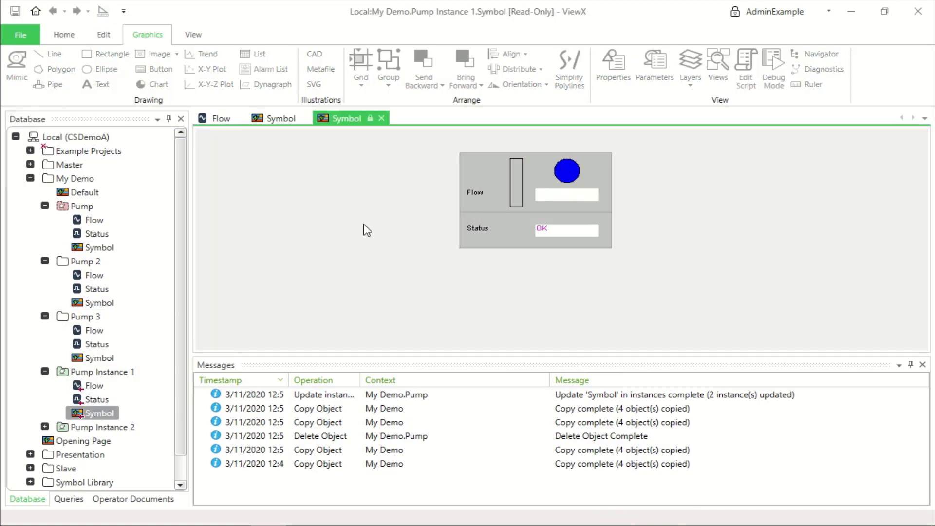
{"action": "scroll", "coordinate": [462, 154], "scroll_direction": "up", "scroll_amount": 5, "text": "ctrl"}
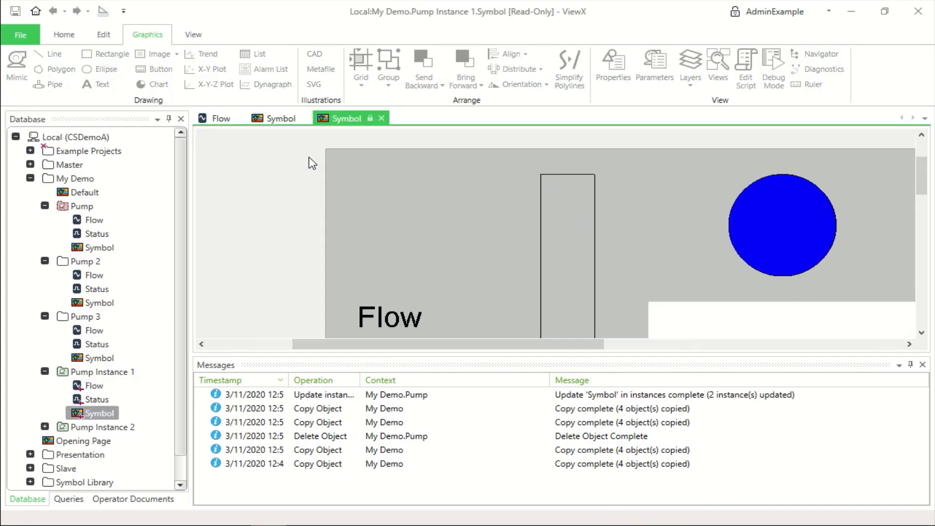
{"action": "double_click", "coordinate": [92, 358]}
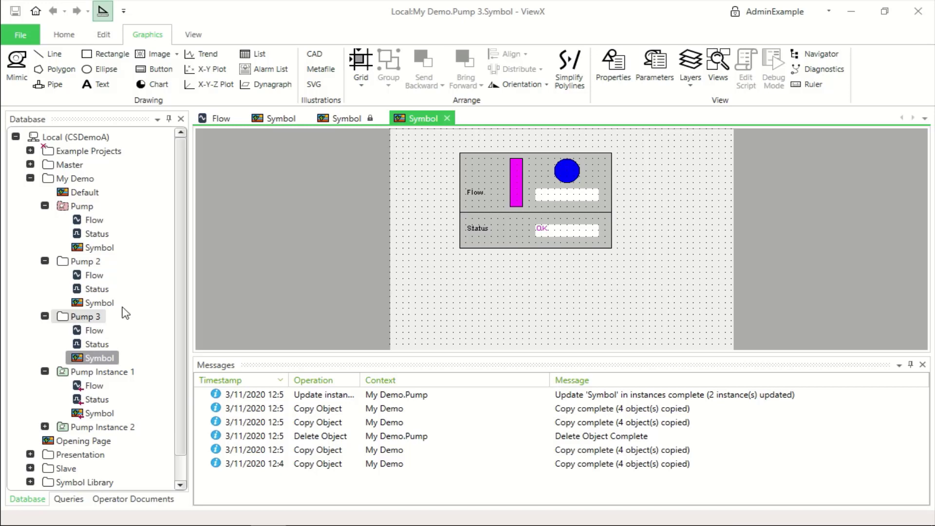
{"action": "scroll", "coordinate": [431, 177], "scroll_direction": "up", "scroll_amount": 2}
{"action": "scroll", "coordinate": [341, 203], "scroll_direction": "down", "scroll_amount": 3}
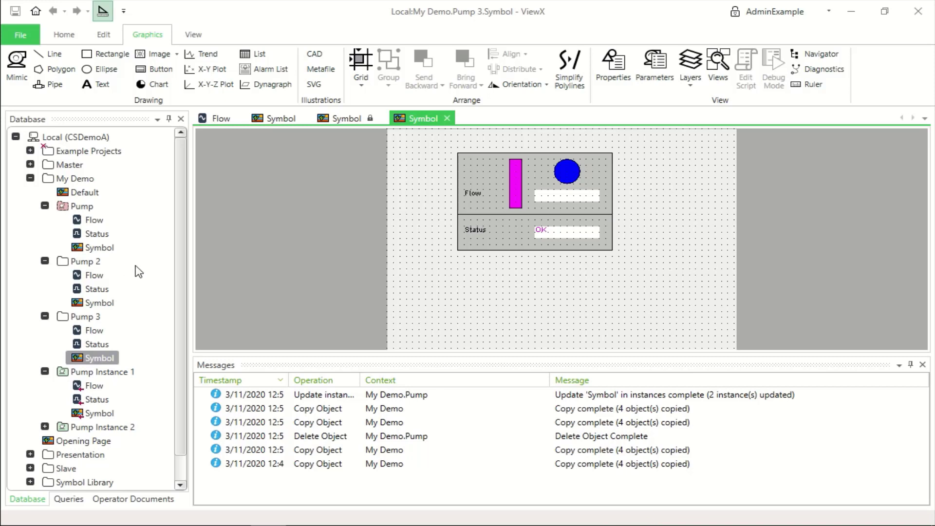
- Add an internal String Point named 'Data' to the Pump template
{"action": "right_click", "coordinate": [92, 208]}
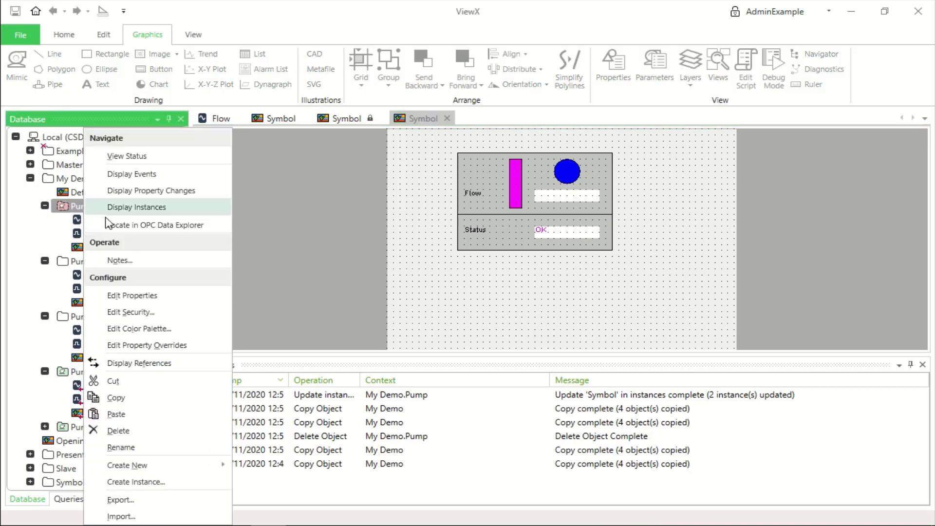
{"action": "mouse_move", "coordinate": [206, 463]}
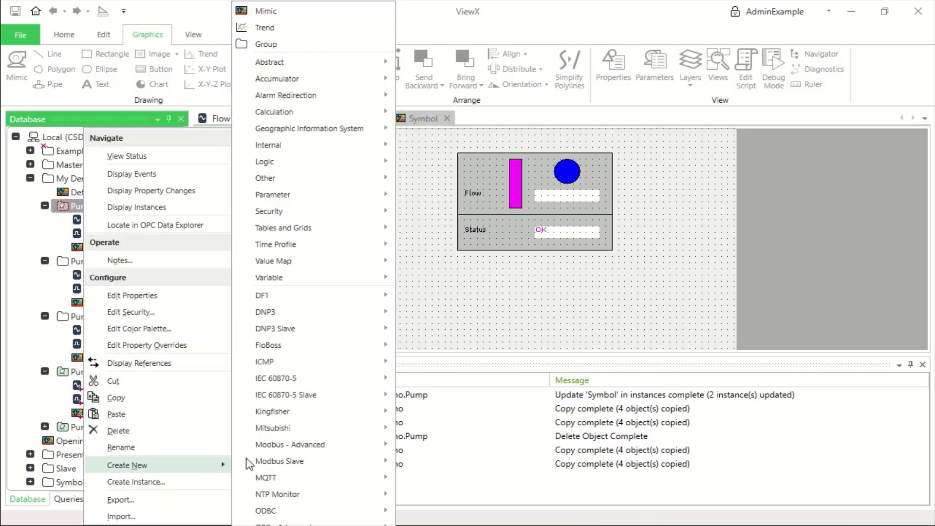
{"action": "mouse_move", "coordinate": [314, 144]}
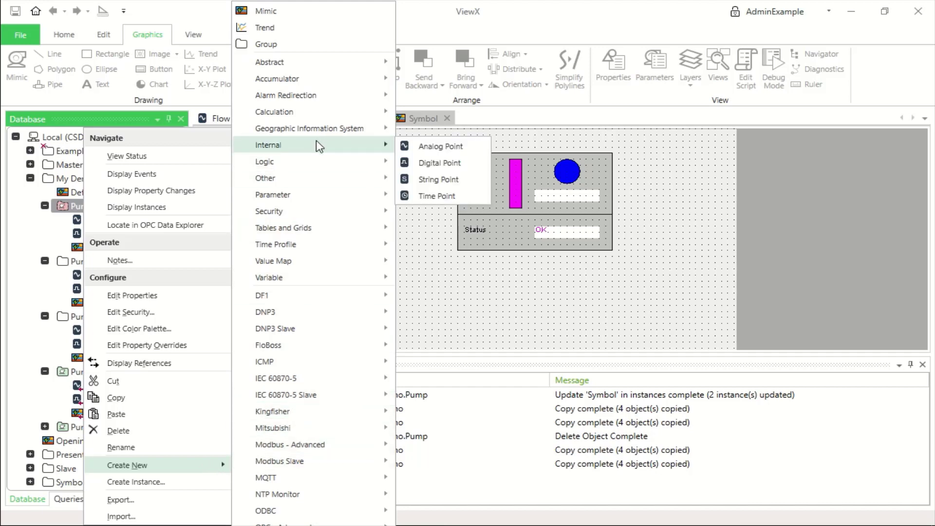
{"action": "left_click", "coordinate": [433, 180]}
{"action": "type", "text": "Data"}
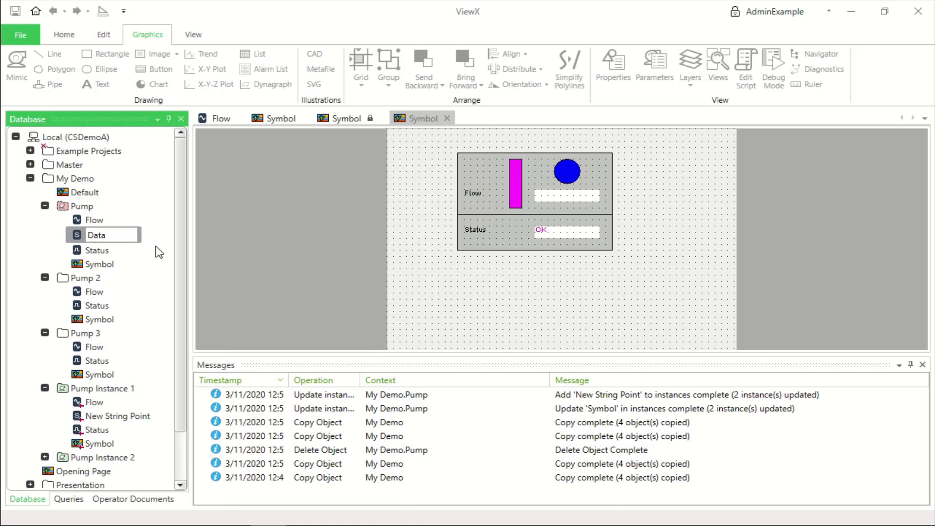
{"action": "key", "text": "Return"}
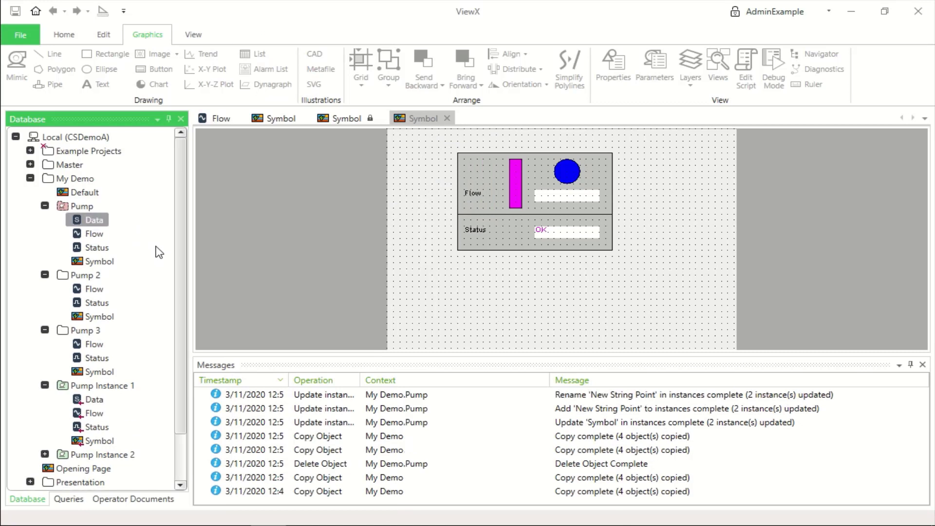
- Confirm the Data point now appears under Pump Instance 1 and Pump Instance 2
{"action": "left_click", "coordinate": [98, 401]}
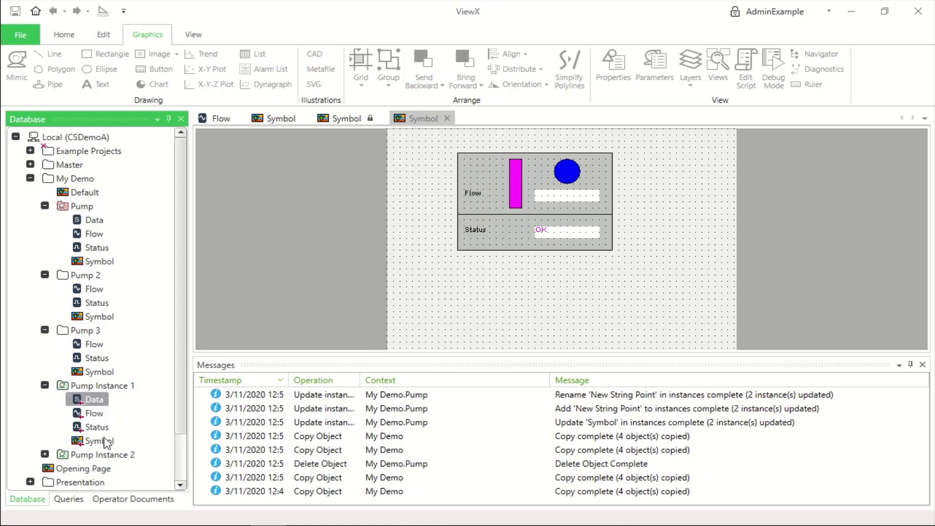
{"action": "left_click", "coordinate": [45, 454]}
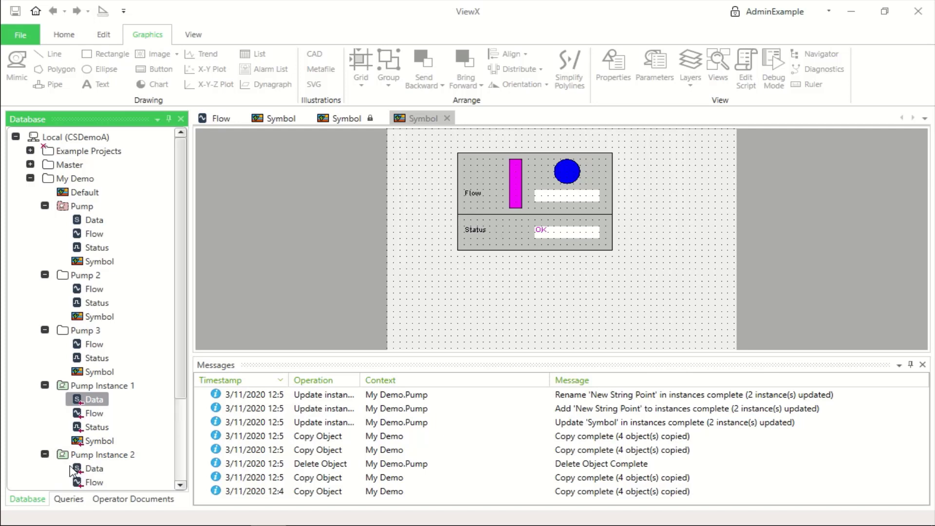
{"action": "left_click", "coordinate": [96, 471]}
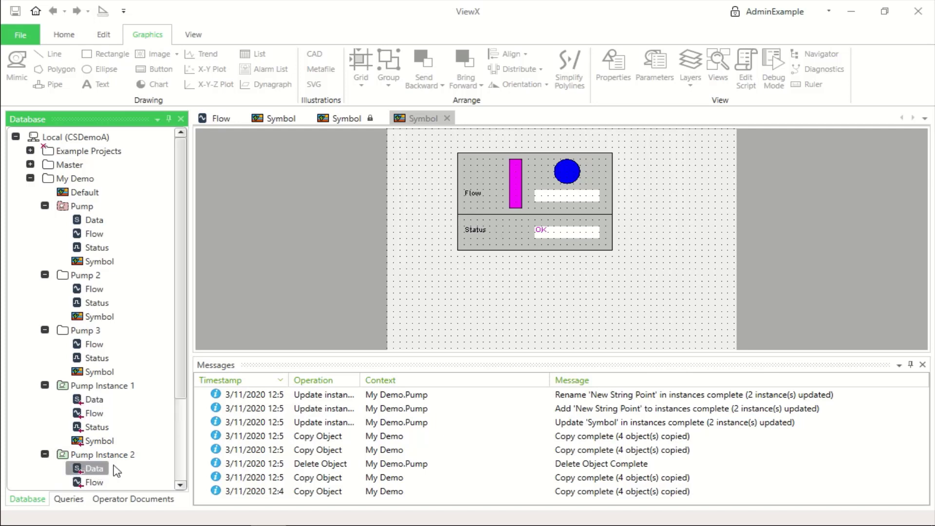
- Open the Pump template's property overrides and begin selecting overridable properties
{"action": "right_click", "coordinate": [77, 209]}
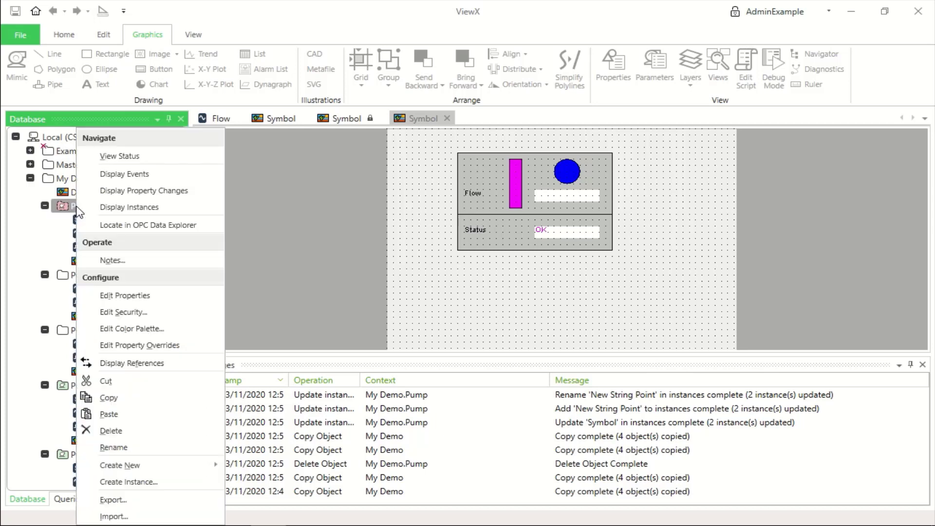
{"action": "key", "text": "Escape"}
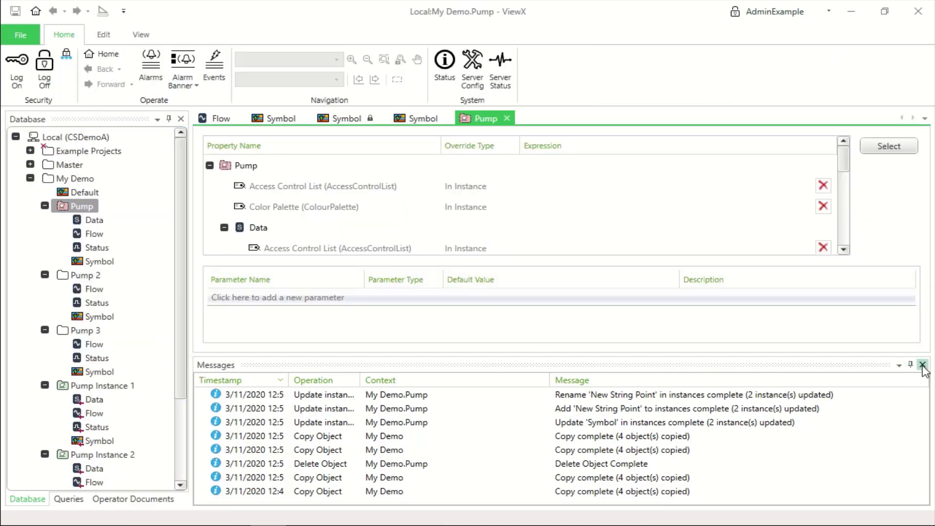
{"action": "left_click", "coordinate": [922, 365]}
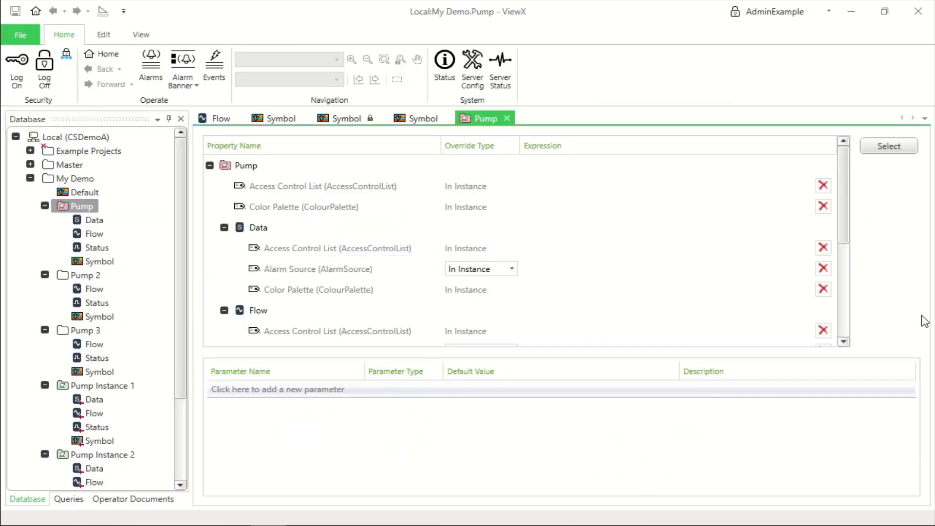
{"action": "left_click", "coordinate": [888, 148]}
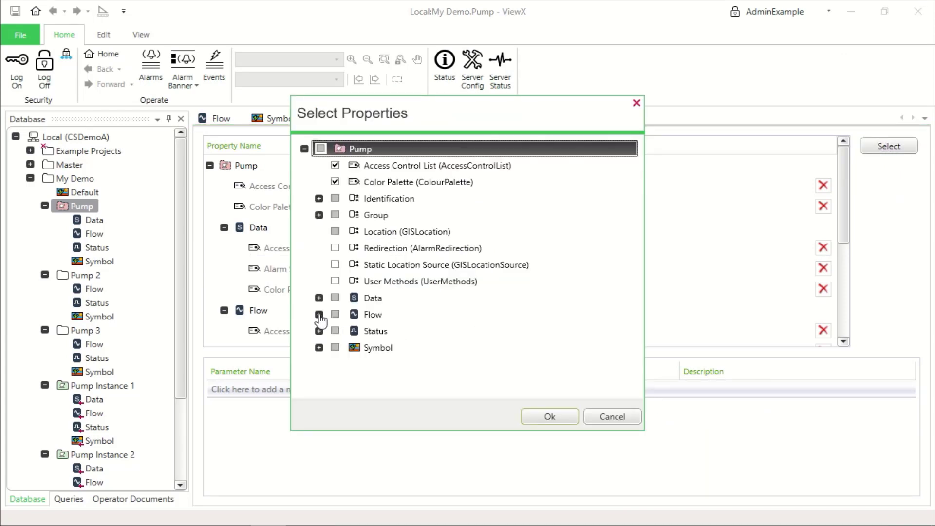
- Tick State 0, 1 and 2 Description under Status > Digital Point
{"action": "left_click", "coordinate": [319, 331]}
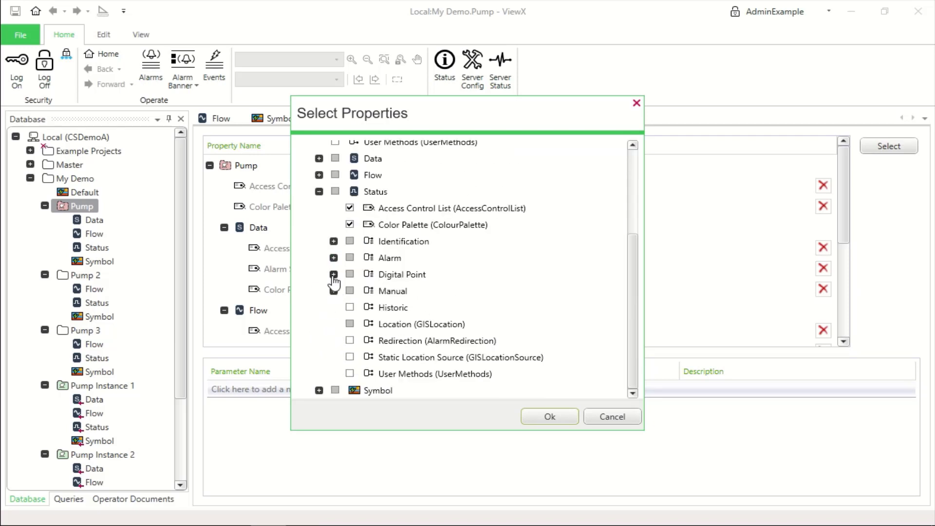
{"action": "left_click", "coordinate": [334, 275]}
{"action": "scroll", "coordinate": [331, 282], "scroll_direction": "down", "scroll_amount": 6}
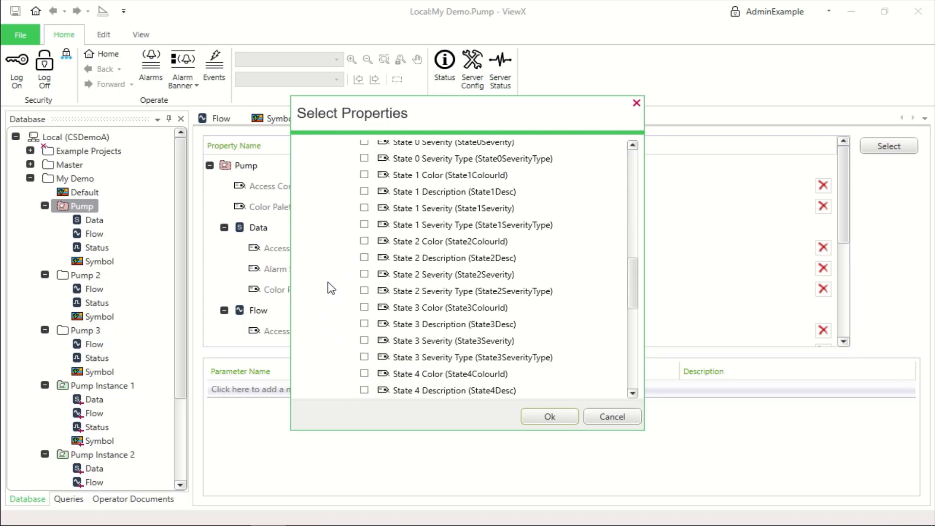
{"action": "left_click", "coordinate": [364, 258]}
{"action": "scroll", "coordinate": [364, 262], "scroll_direction": "up", "scroll_amount": 2}
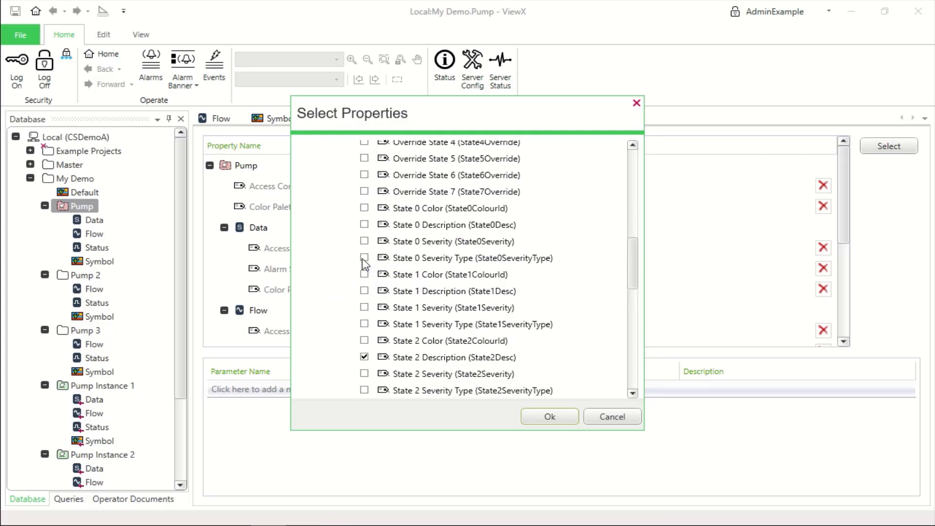
{"action": "left_click", "coordinate": [364, 225]}
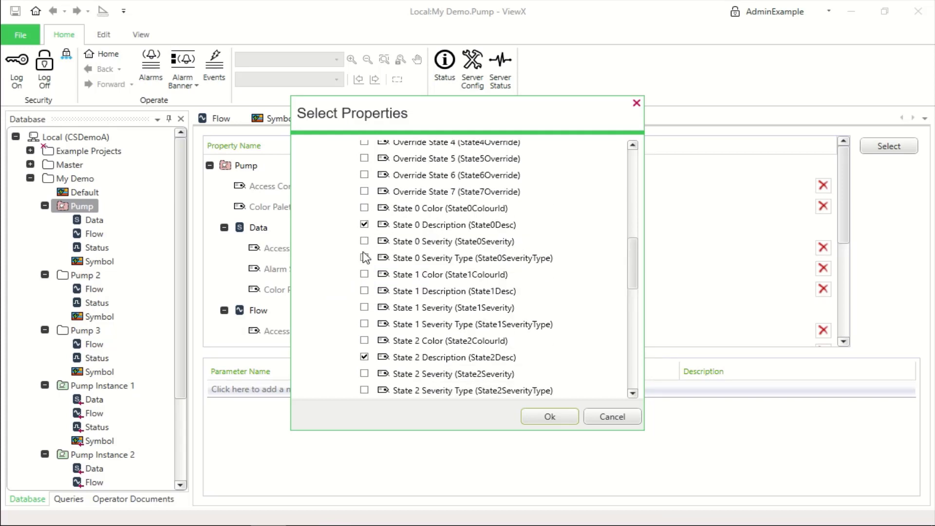
{"action": "left_click", "coordinate": [364, 291]}
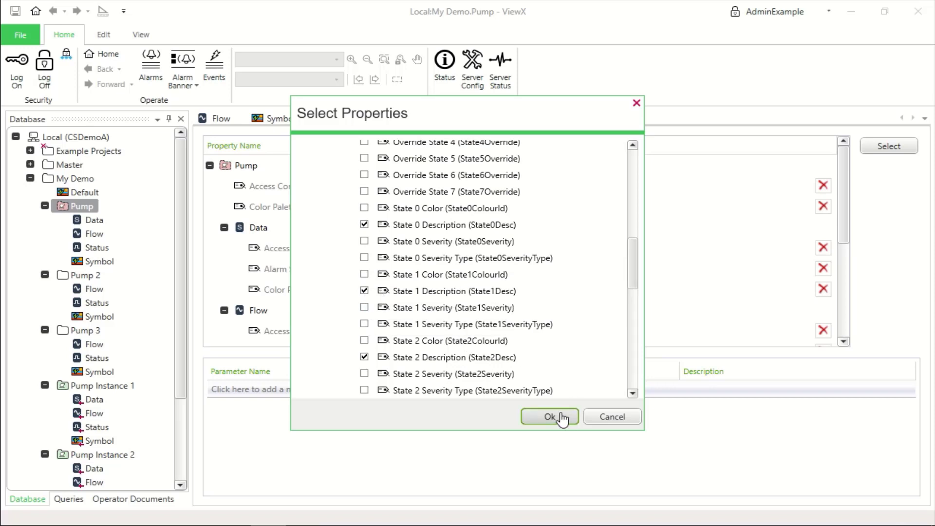
- Confirm the overridable properties, save the Pump template and close its document
{"action": "left_click", "coordinate": [546, 416]}
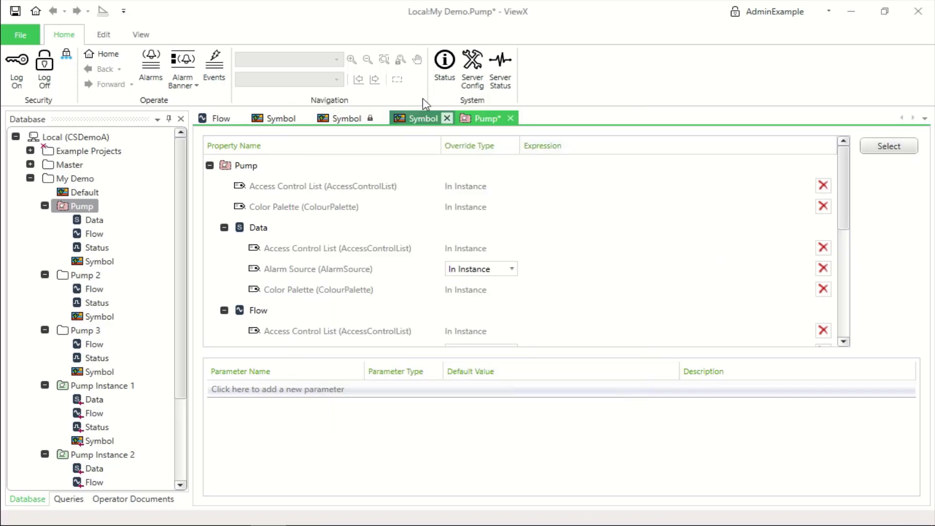
{"action": "left_click", "coordinate": [15, 12]}
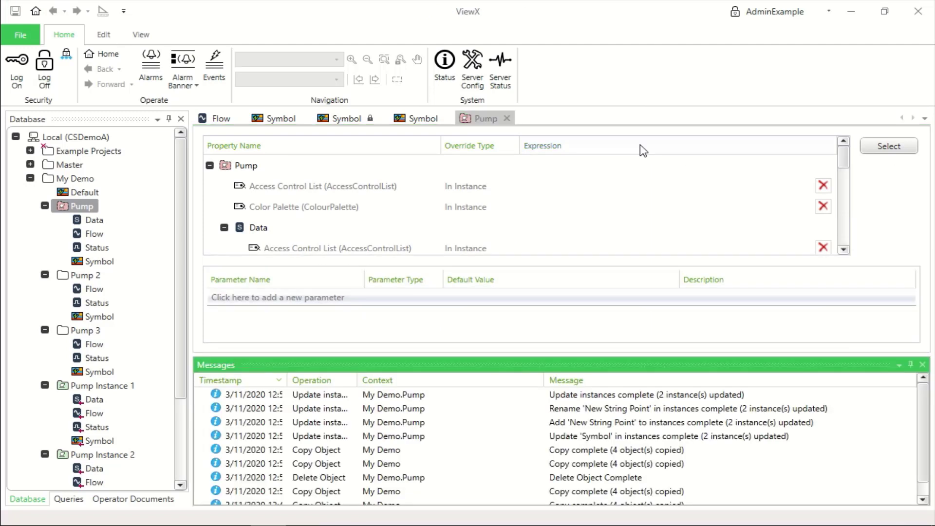
{"action": "left_click", "coordinate": [507, 119]}
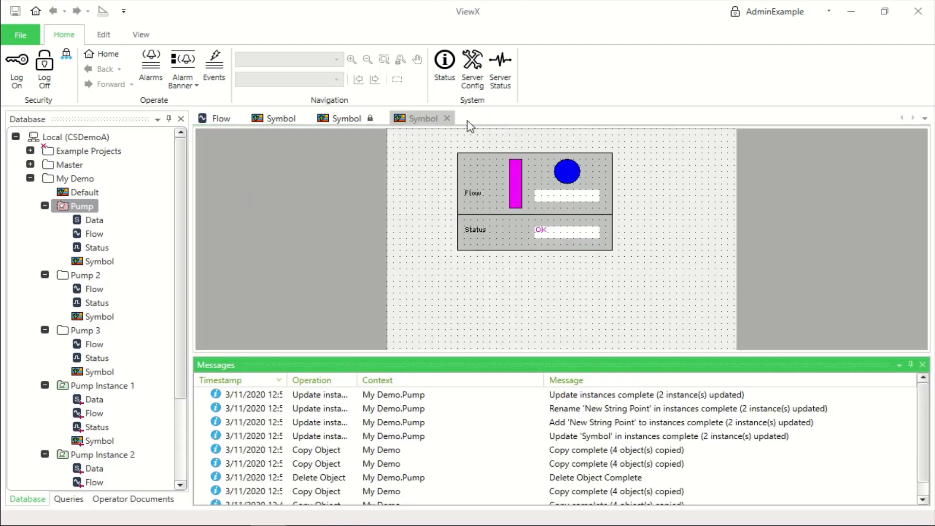
- Close all open documents and open Pump Instance 1's Status point
{"action": "right_click", "coordinate": [426, 118]}
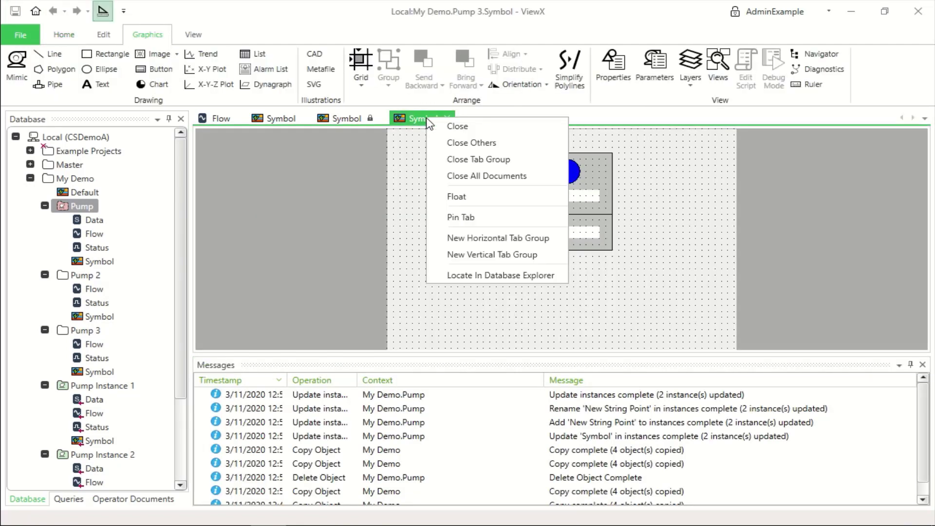
{"action": "left_click", "coordinate": [458, 176]}
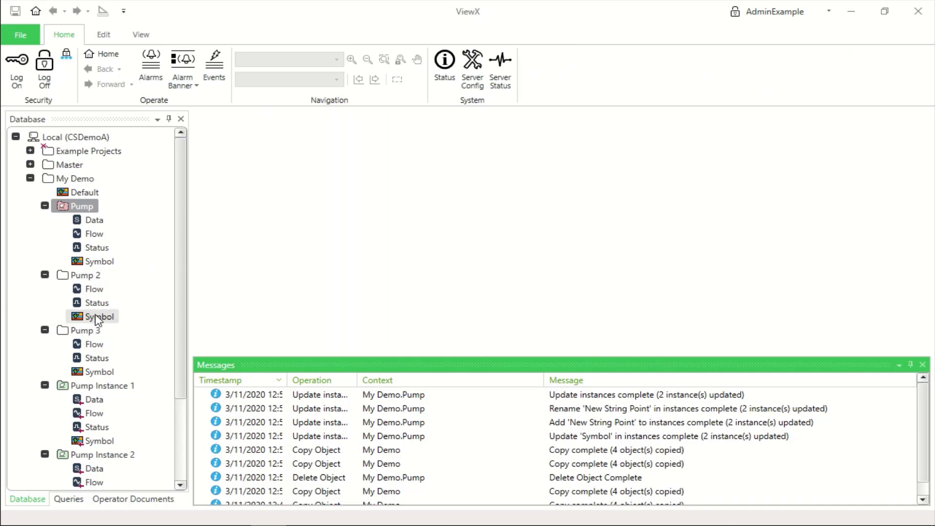
{"action": "double_click", "coordinate": [97, 427]}
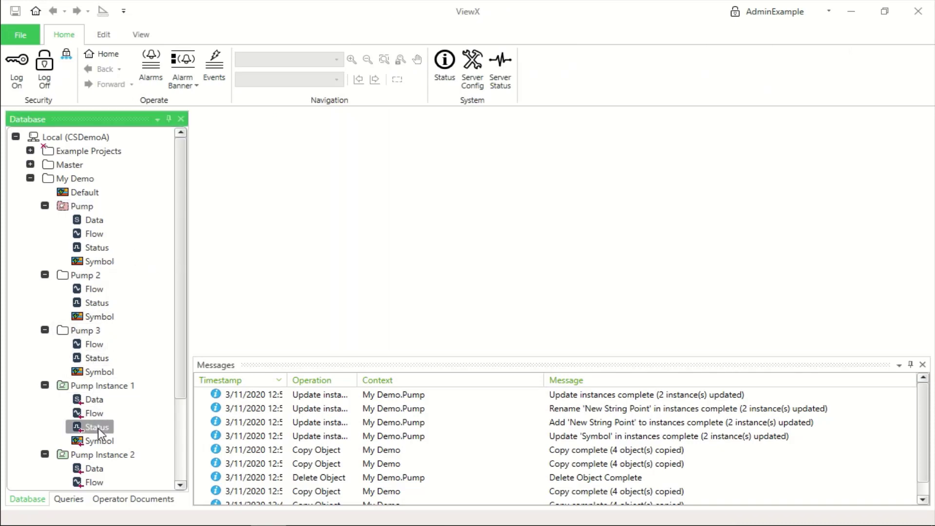
- Review the Status point's State 0 and State 1 descriptions, OK and FAILED, then select Pump Instance 1
{"action": "left_click", "coordinate": [451, 252]}
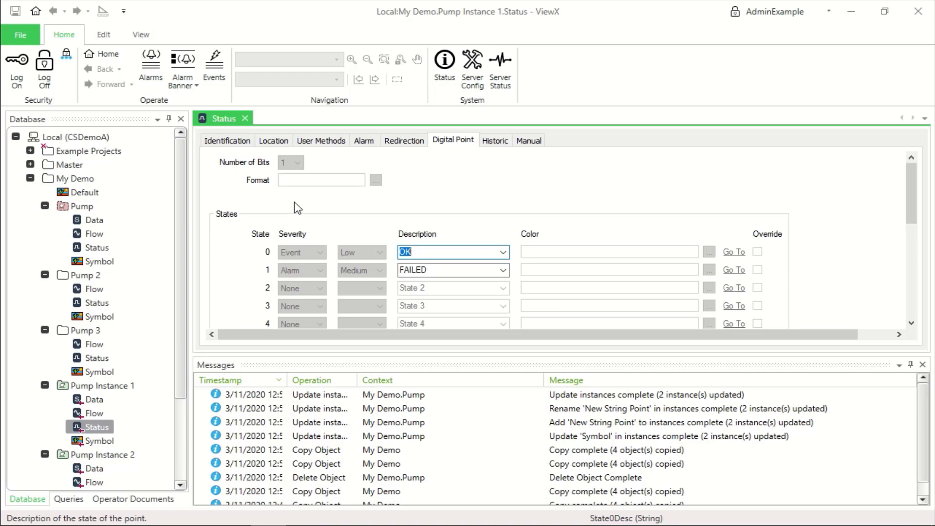
{"action": "left_click", "coordinate": [96, 387]}
{"action": "scroll", "coordinate": [91, 386], "scroll_direction": "down", "scroll_amount": 3}
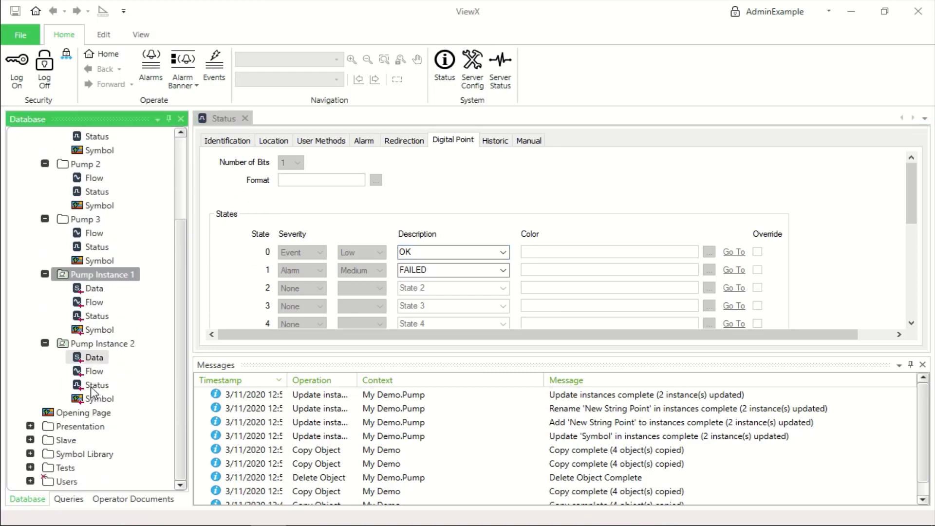
{"action": "right_click", "coordinate": [111, 274]}
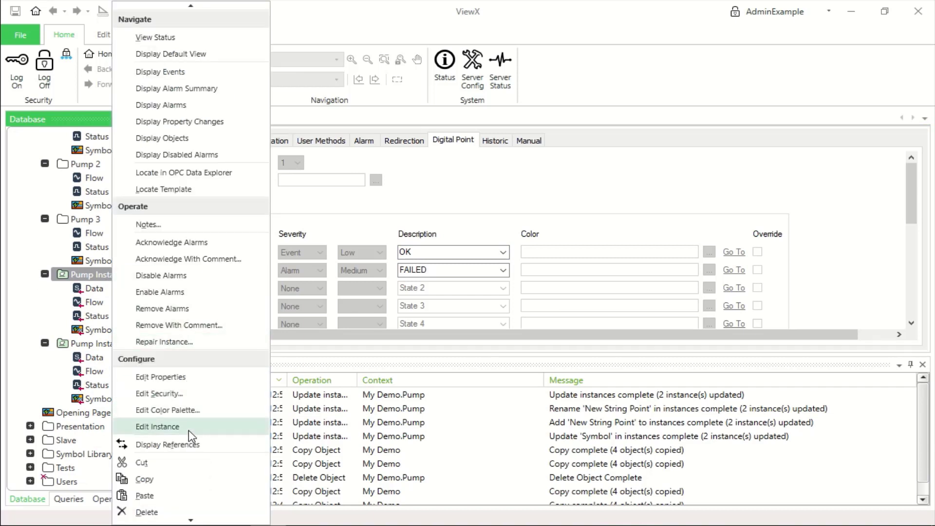
{"action": "scroll", "coordinate": [188, 430], "scroll_direction": "down", "scroll_amount": 3}
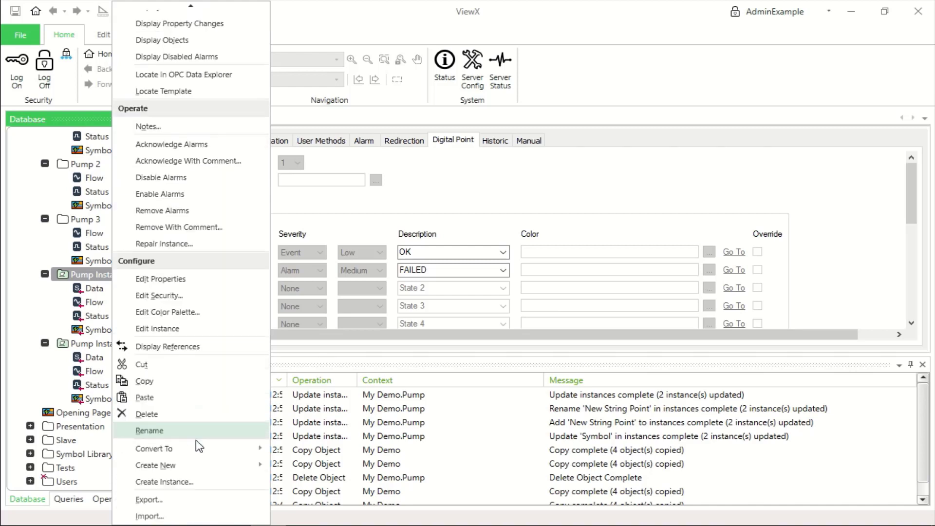
{"action": "left_click", "coordinate": [236, 468]}
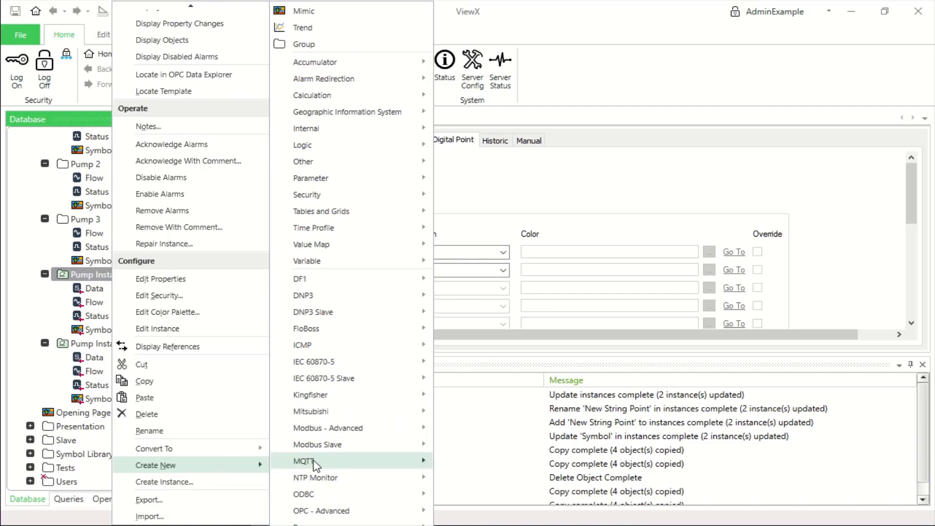
{"action": "left_click", "coordinate": [367, 262]}
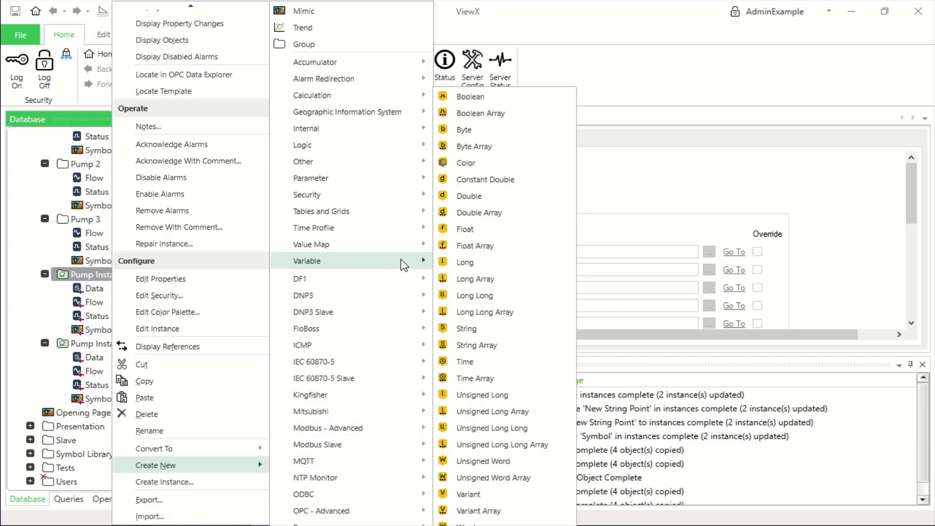
{"action": "left_click", "coordinate": [471, 229]}
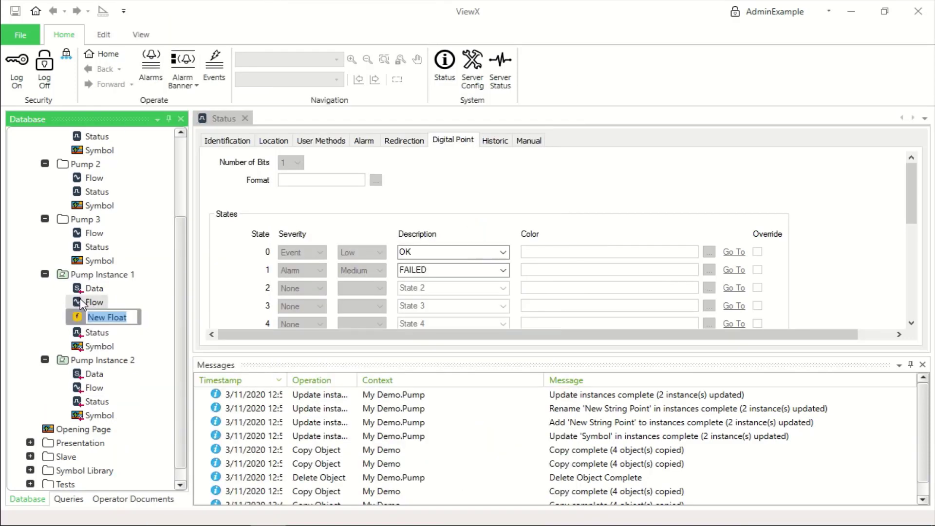
{"action": "key", "text": "Return"}
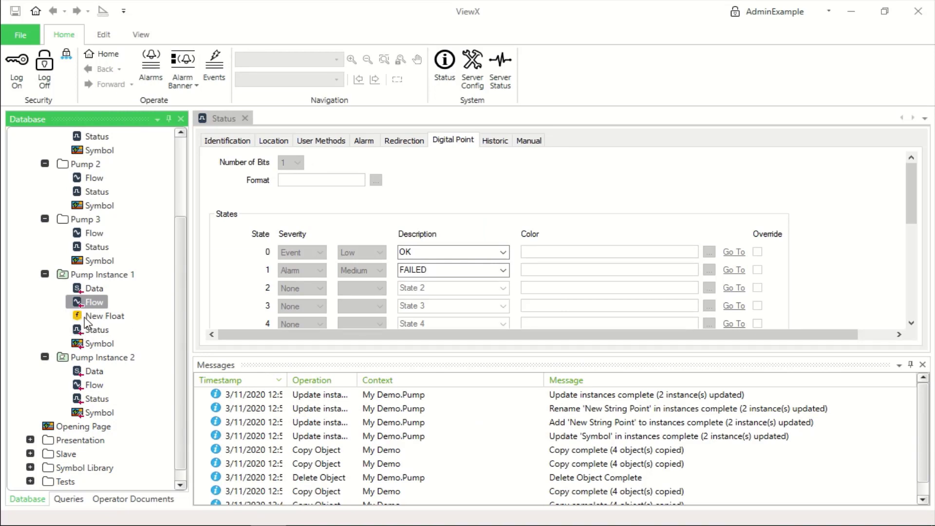
{"action": "left_click", "coordinate": [100, 317]}
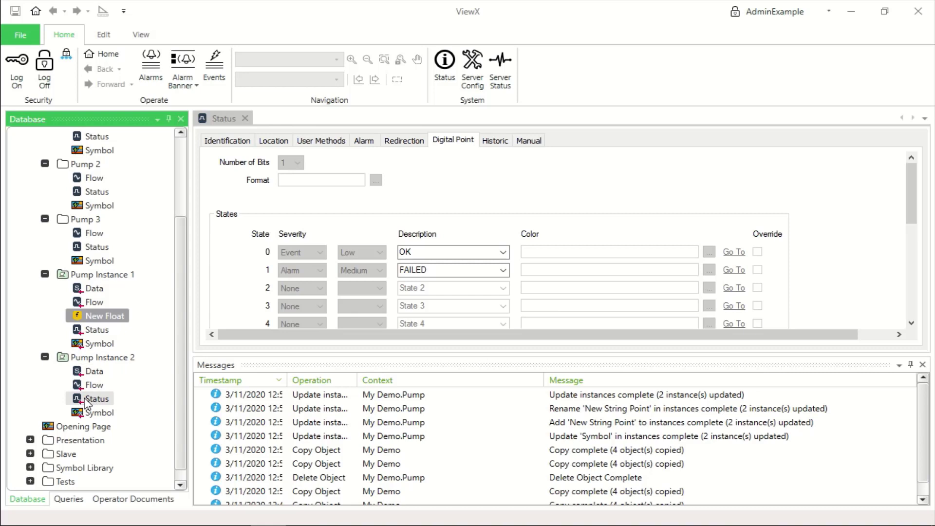
{"action": "scroll", "coordinate": [77, 361], "scroll_direction": "up", "scroll_amount": 2}
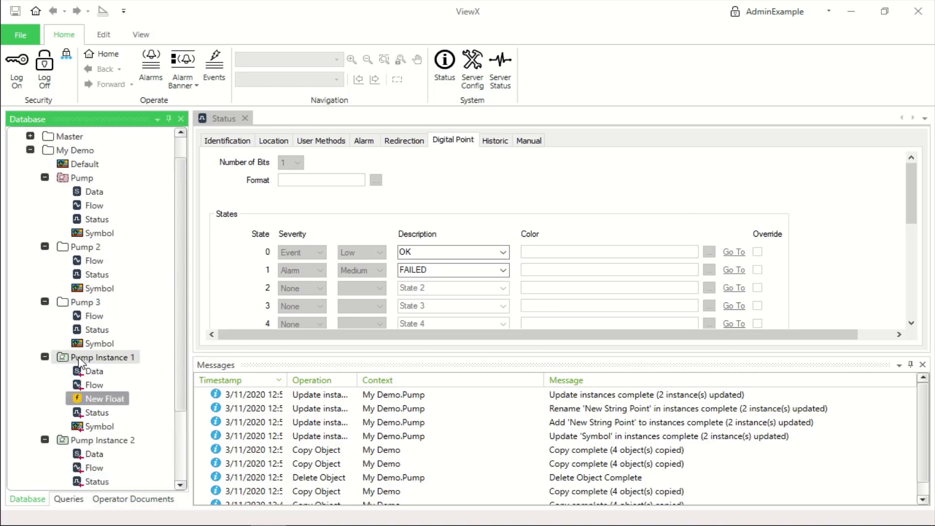
- Create a new group template named '2 Pump Site' in My Demo
{"action": "right_click", "coordinate": [87, 151]}
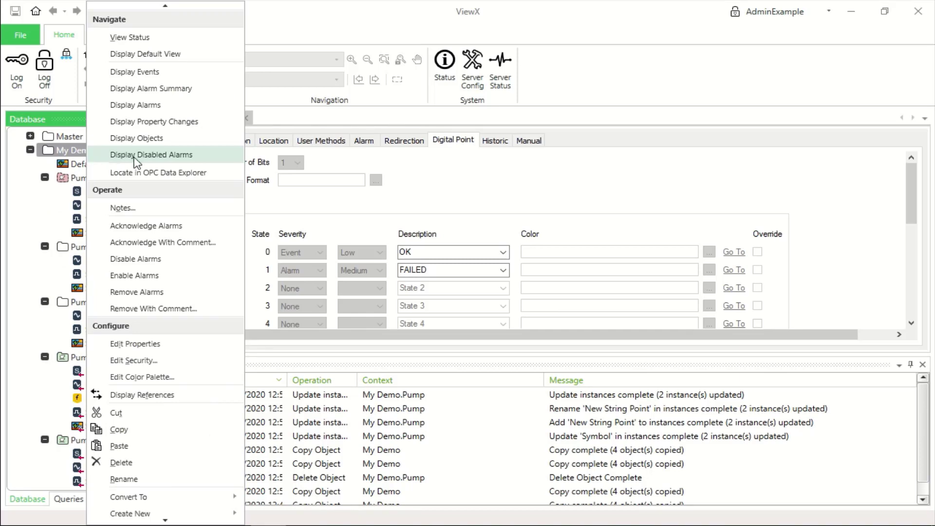
{"action": "mouse_move", "coordinate": [180, 516]}
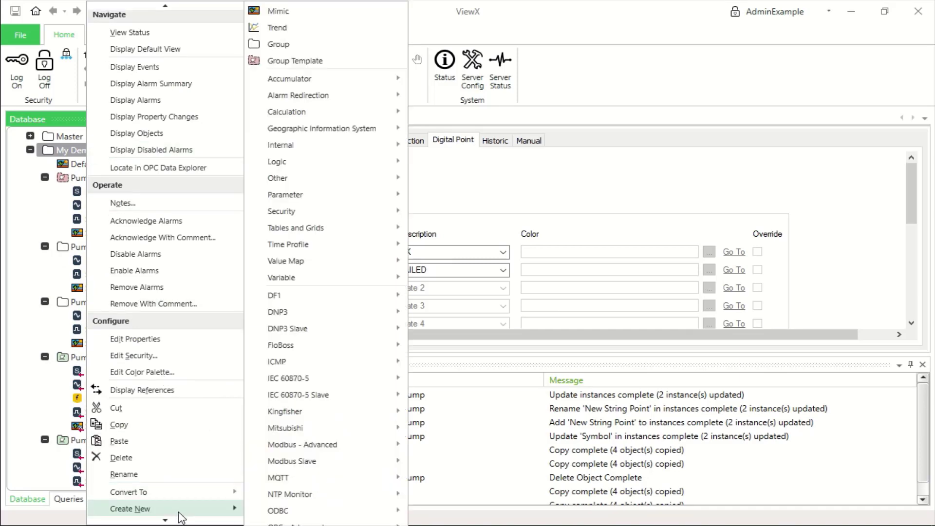
{"action": "left_click", "coordinate": [294, 61]}
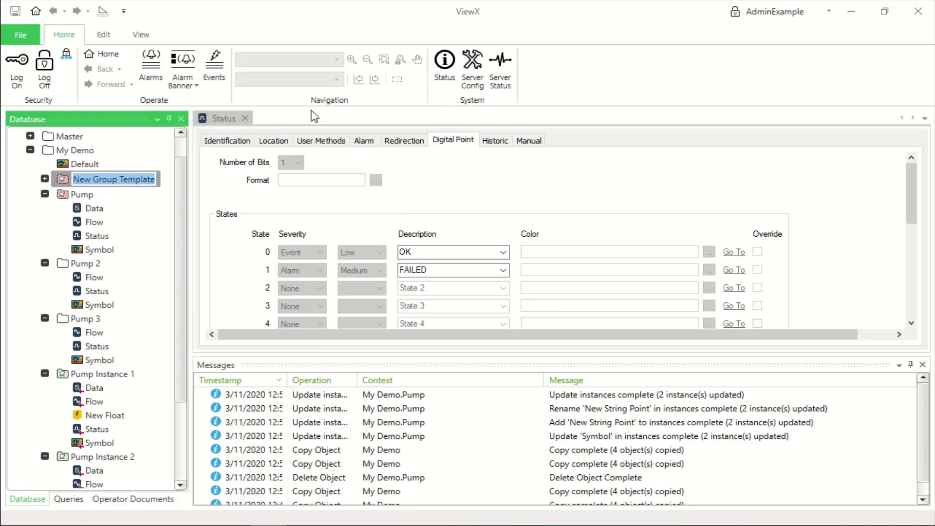
{"action": "type", "text": "2 Pump"}
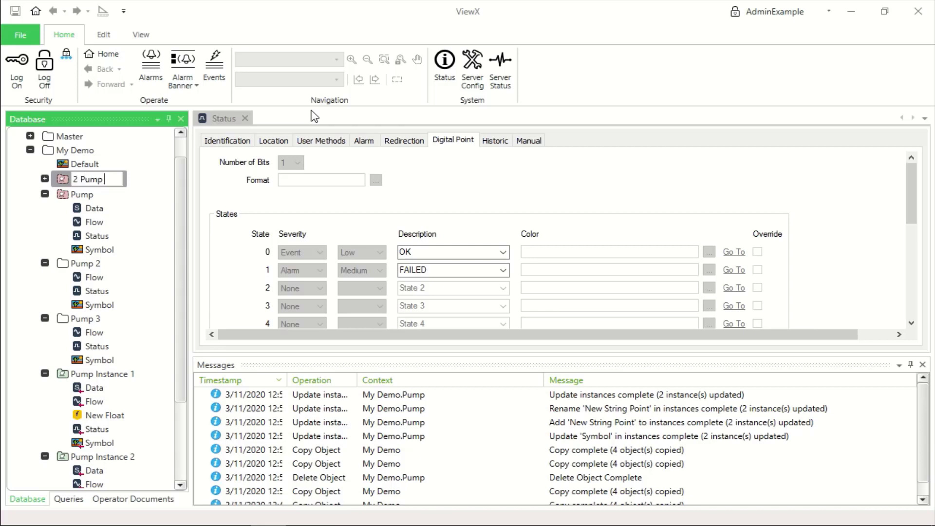
{"action": "type", "text": " Site"}
{"action": "key", "text": "Return"}
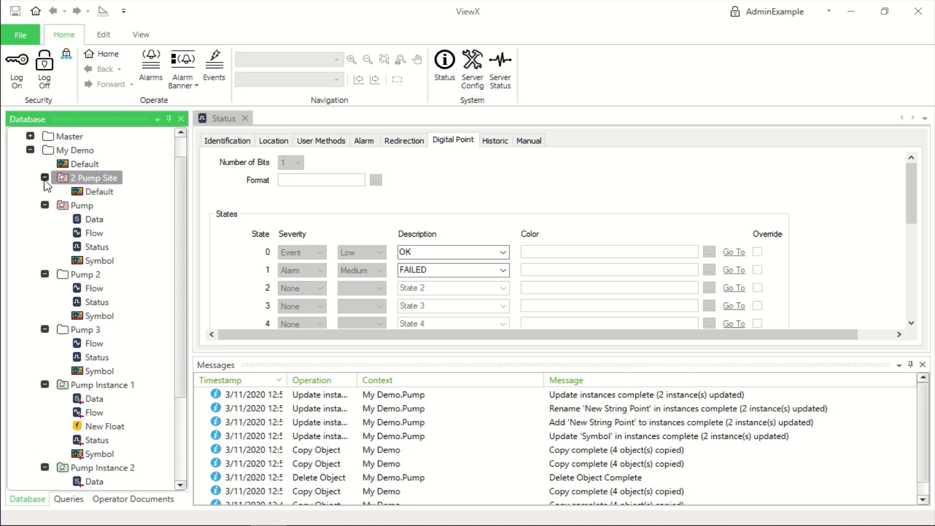
- Add a Pump template instance named 'Pump 1' to 2 Pump Site and paste a copy as Pump 2
{"action": "right_click", "coordinate": [96, 185]}
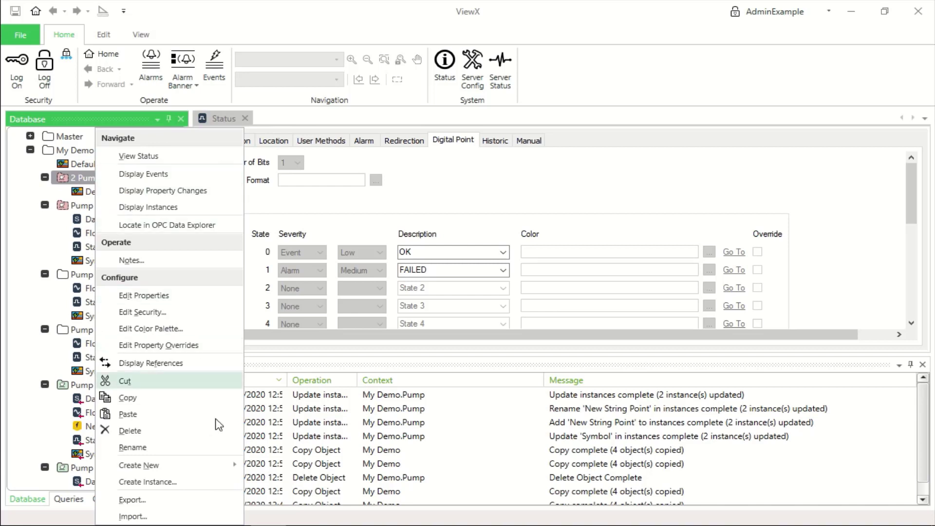
{"action": "left_click", "coordinate": [208, 487]}
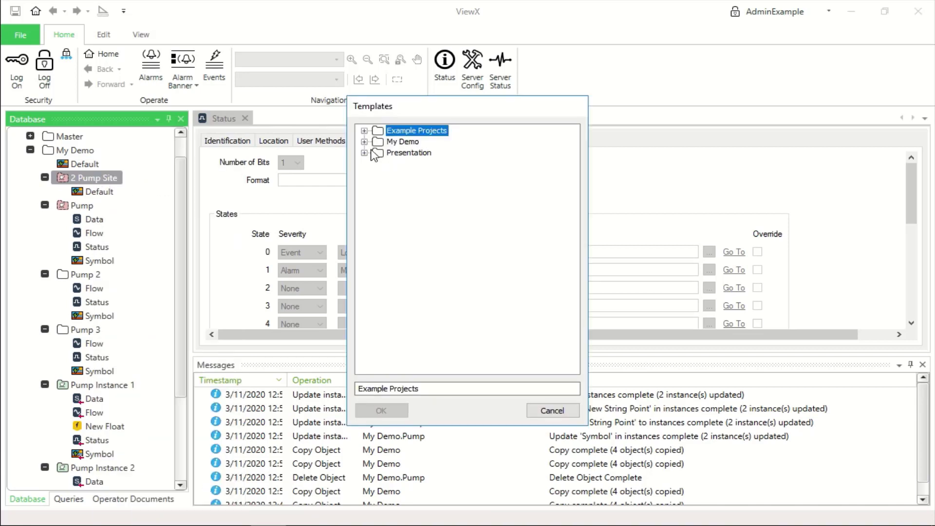
{"action": "left_click", "coordinate": [364, 141]}
{"action": "left_click", "coordinate": [393, 164]}
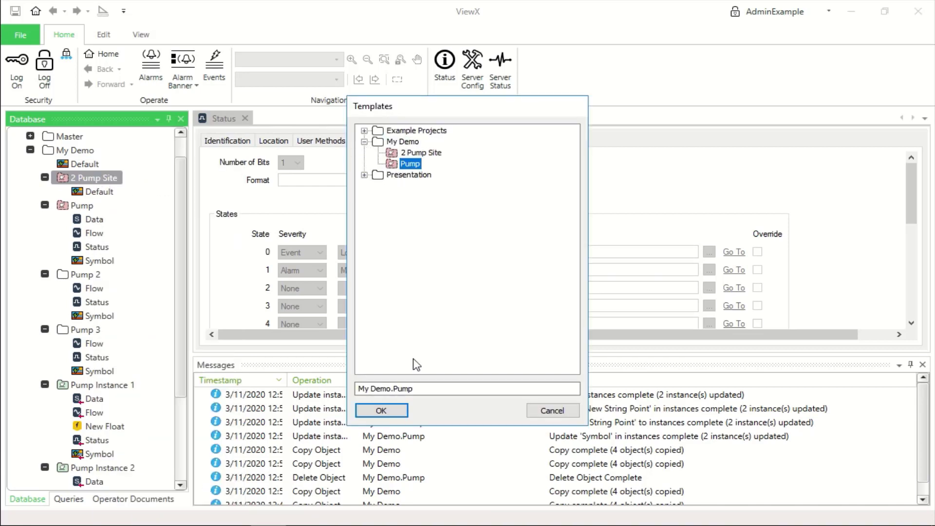
{"action": "left_click", "coordinate": [385, 412]}
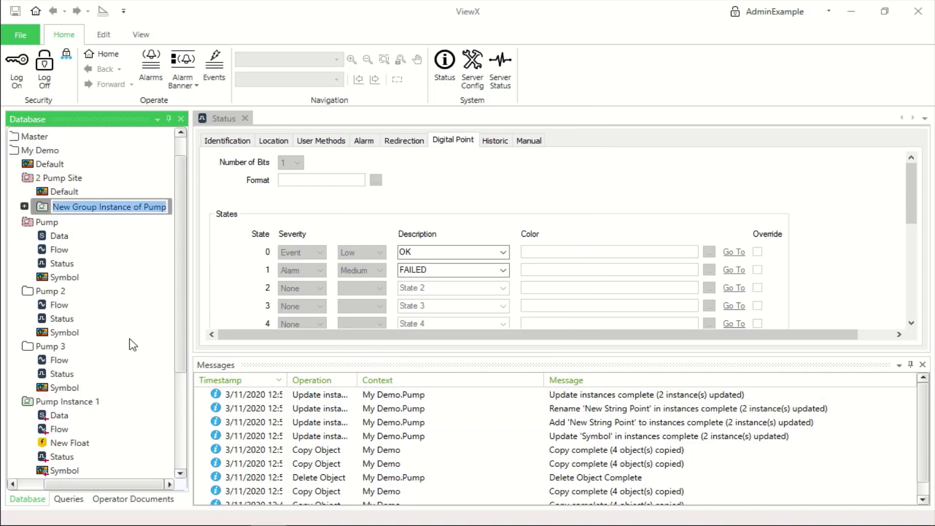
{"action": "type", "text": "Pump 1"}
{"action": "key", "text": "Return"}
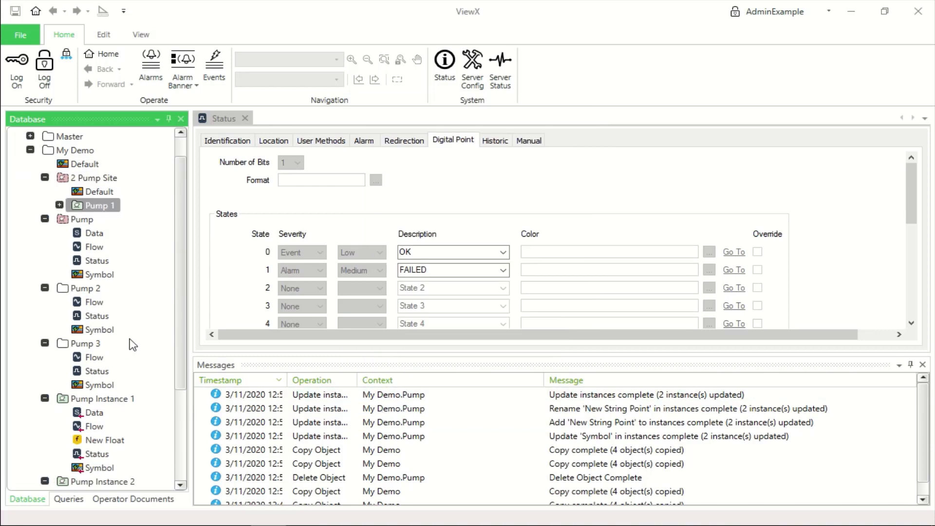
{"action": "left_click", "coordinate": [80, 180]}
{"action": "key", "text": "ctrl+v"}
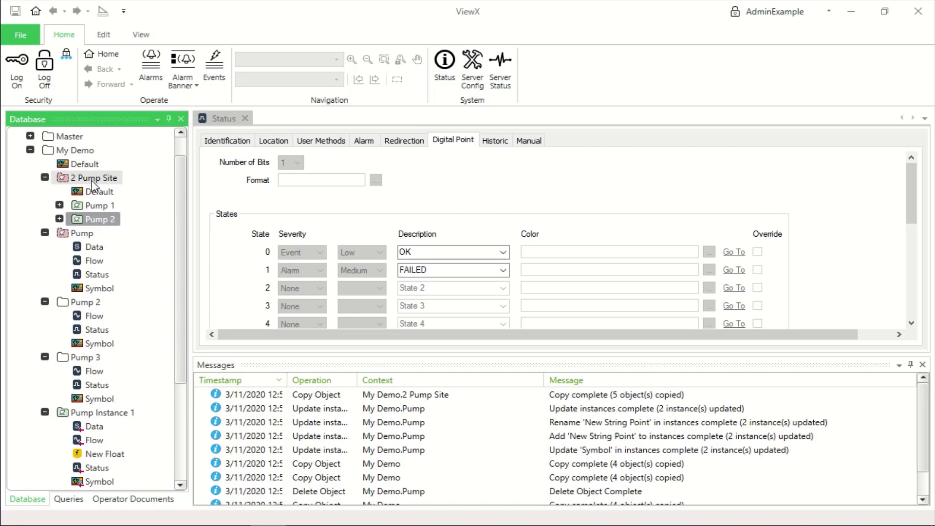
- Instance the My Demo.2 Pump Site template in My Demo and name it 'Ard Site One'
{"action": "left_click", "coordinate": [74, 154]}
{"action": "right_click", "coordinate": [74, 154]}
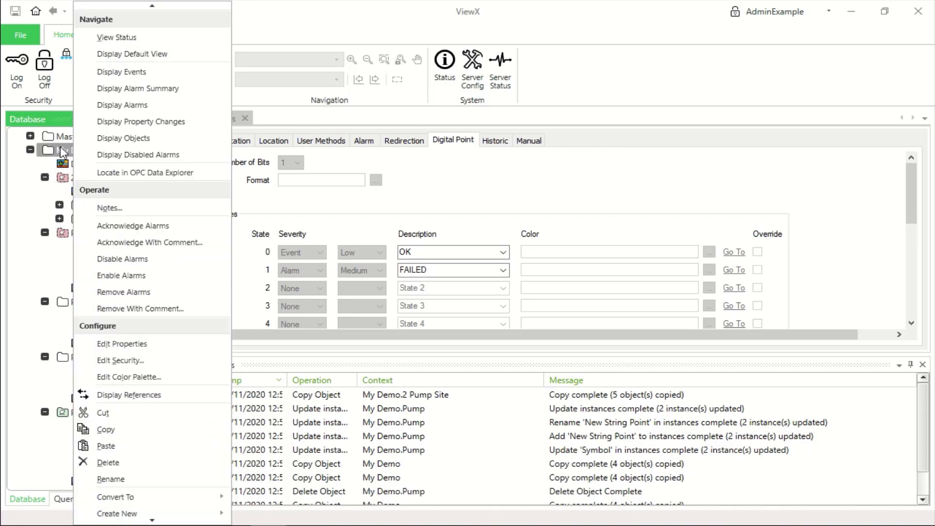
{"action": "scroll", "coordinate": [168, 493], "scroll_direction": "down", "scroll_amount": 1}
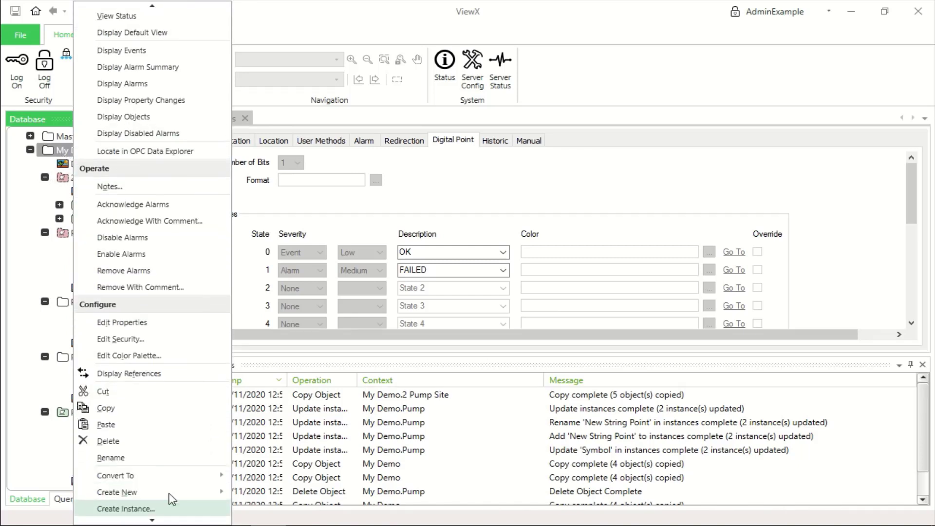
{"action": "left_click", "coordinate": [171, 507]}
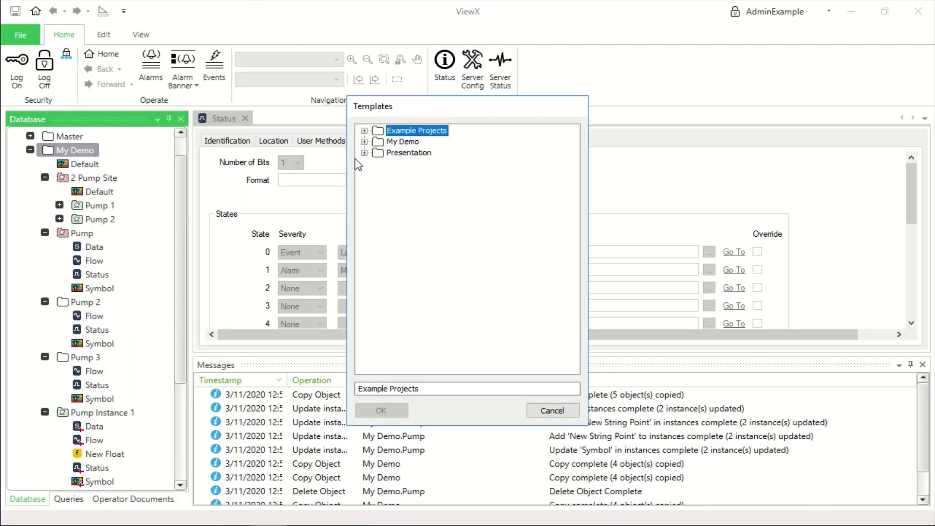
{"action": "left_click", "coordinate": [364, 142]}
{"action": "left_click", "coordinate": [395, 152]}
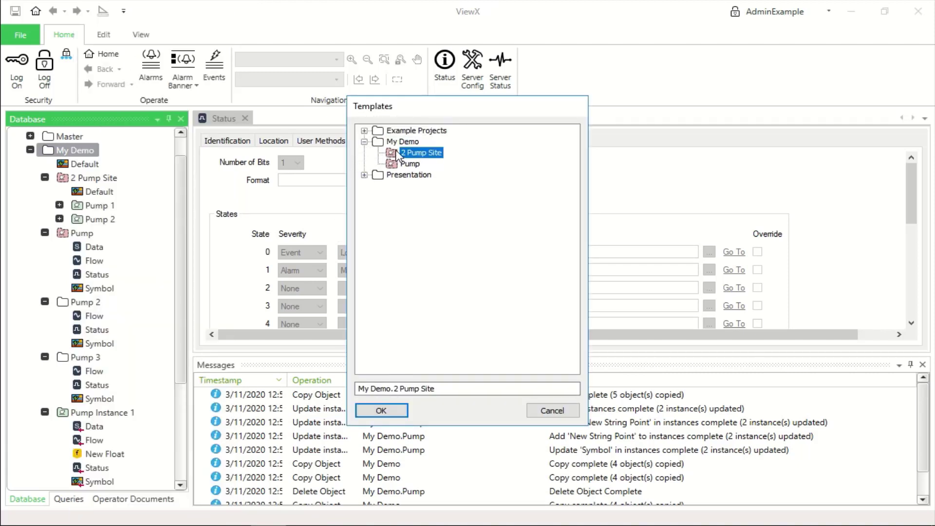
{"action": "left_click", "coordinate": [380, 410]}
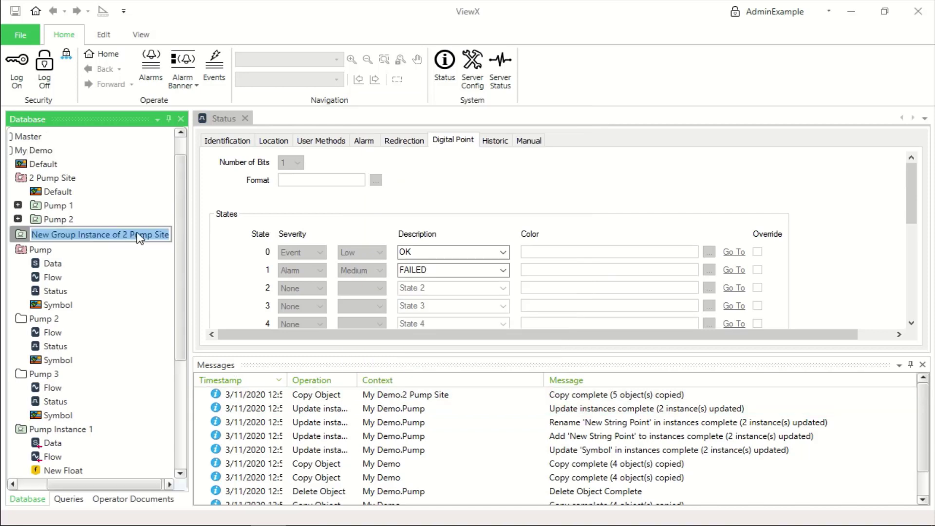
{"action": "type", "text": "Arc"}
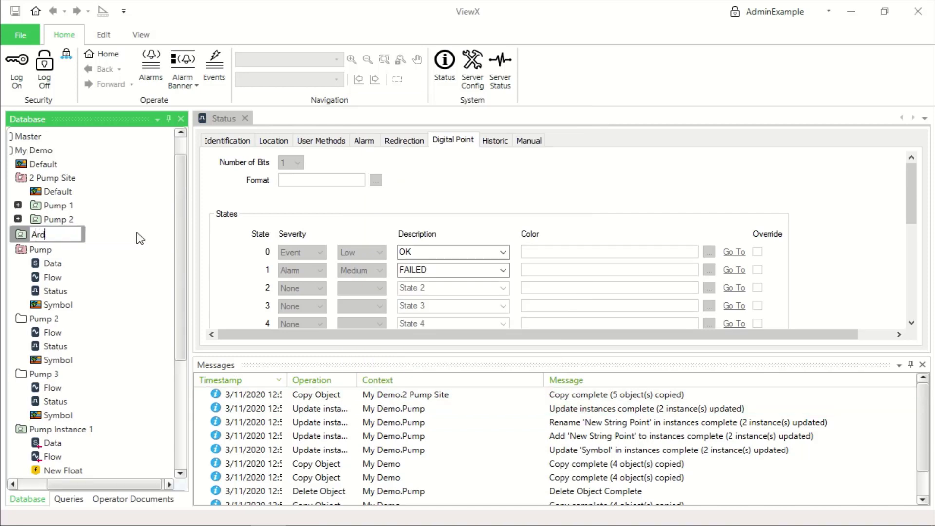
{"action": "type", "text": " Site One"}
{"action": "key", "text": "Return"}
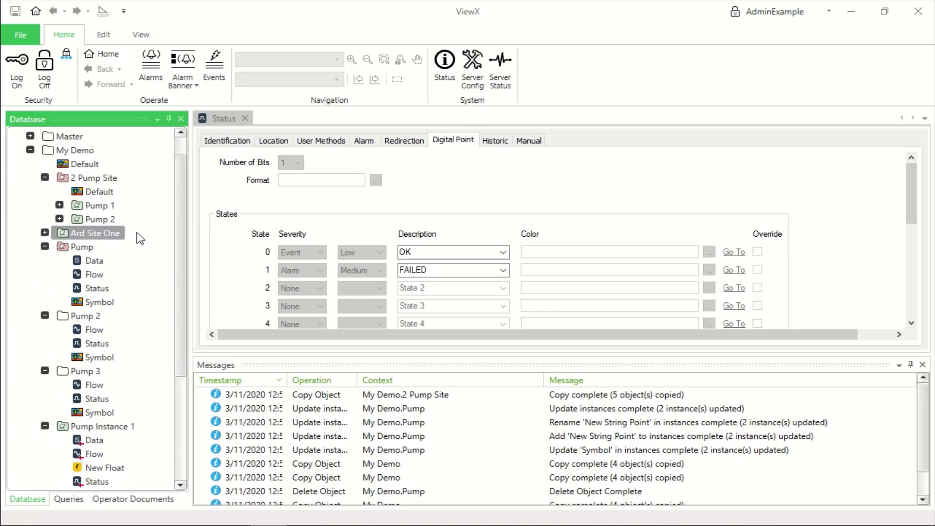
- Expand Ard Site One, Pump 1 and Pump 2, then select Pump 1's Data point
{"action": "left_click", "coordinate": [46, 233]}
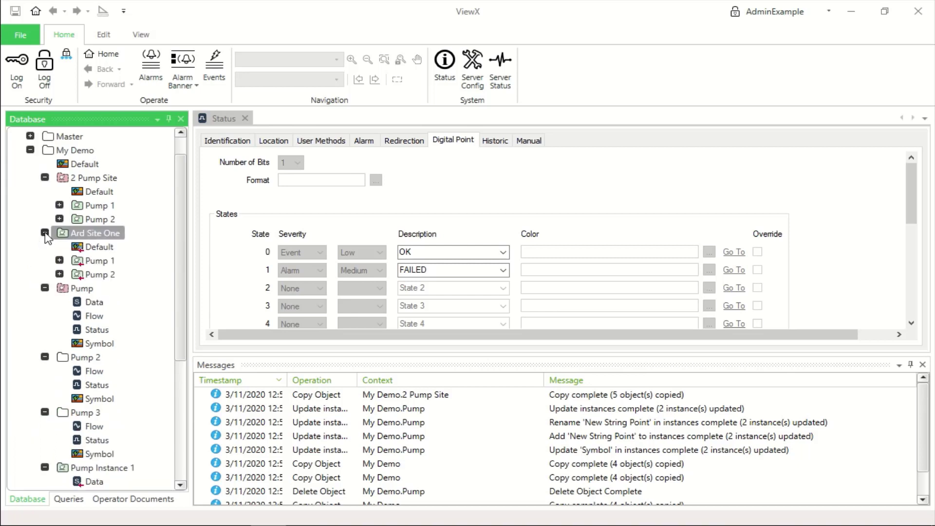
{"action": "left_click", "coordinate": [59, 261]}
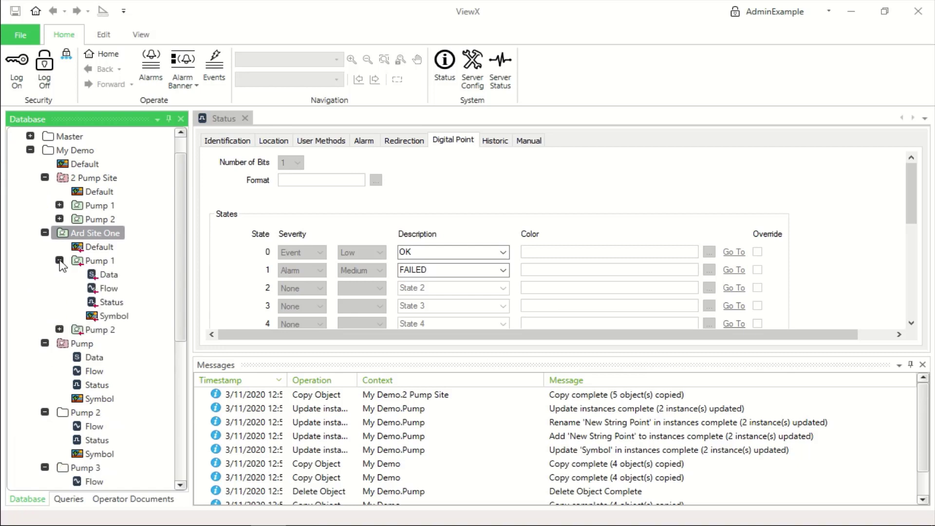
{"action": "left_click", "coordinate": [60, 330]}
{"action": "left_click", "coordinate": [107, 275]}
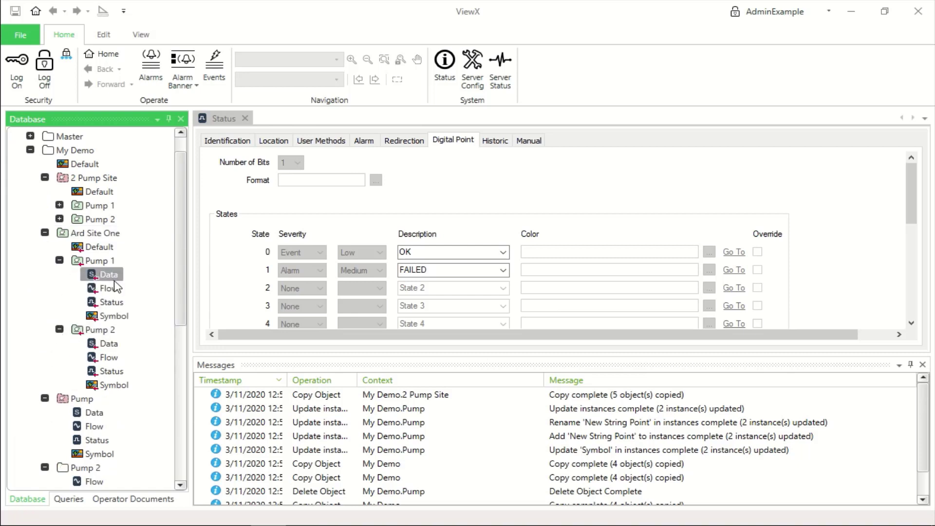